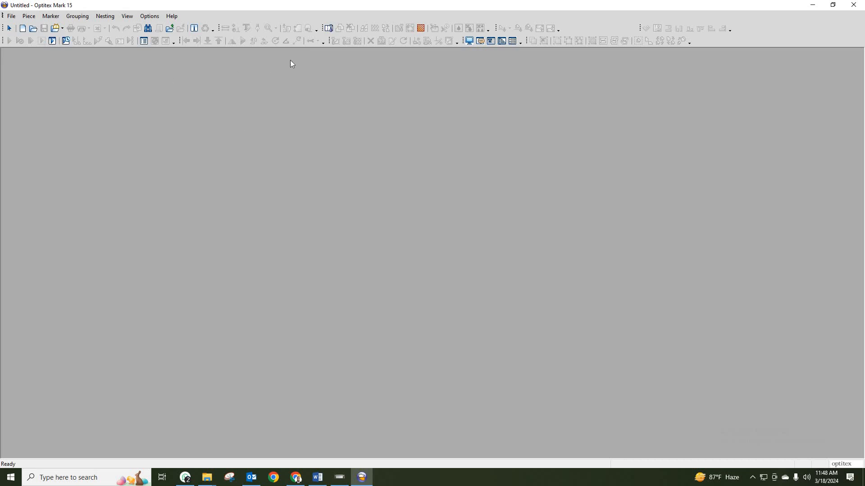
- Create a marker with the default 68 by 500 inch dimensions and open the style file FCB2CHF8P-BTM.PDS for the order
left_click(329, 28)
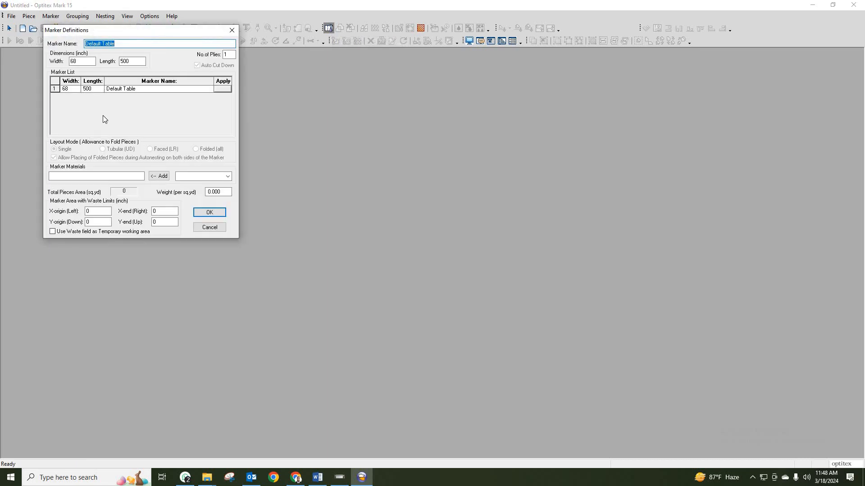
left_click(217, 219)
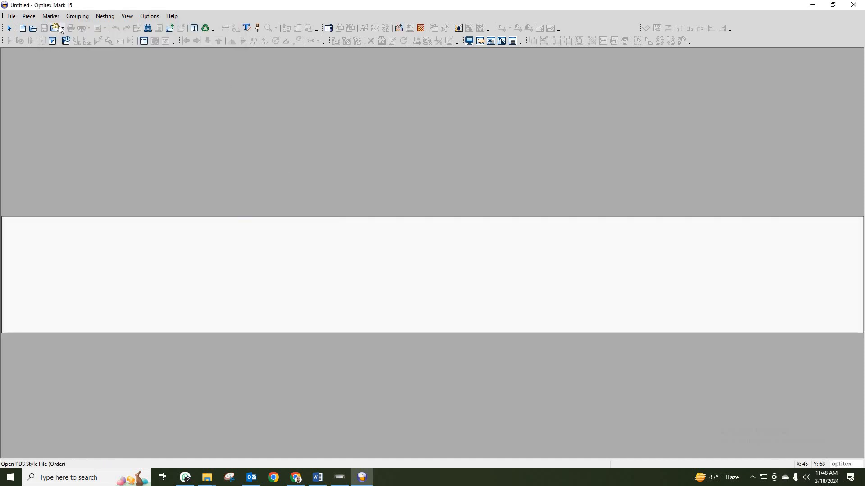
left_click(56, 28)
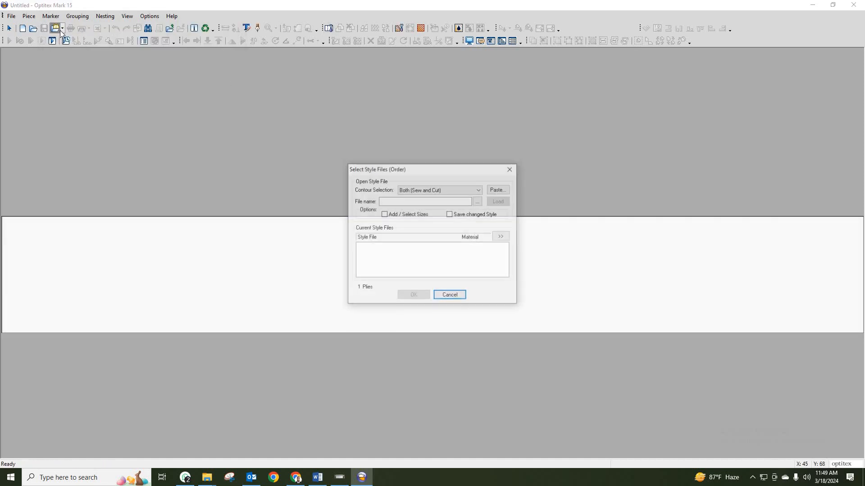
left_click(478, 202)
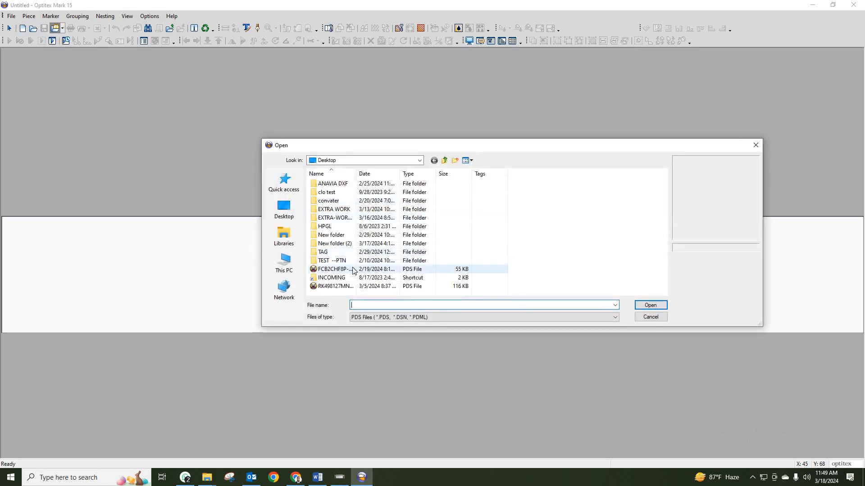
double_click(348, 269)
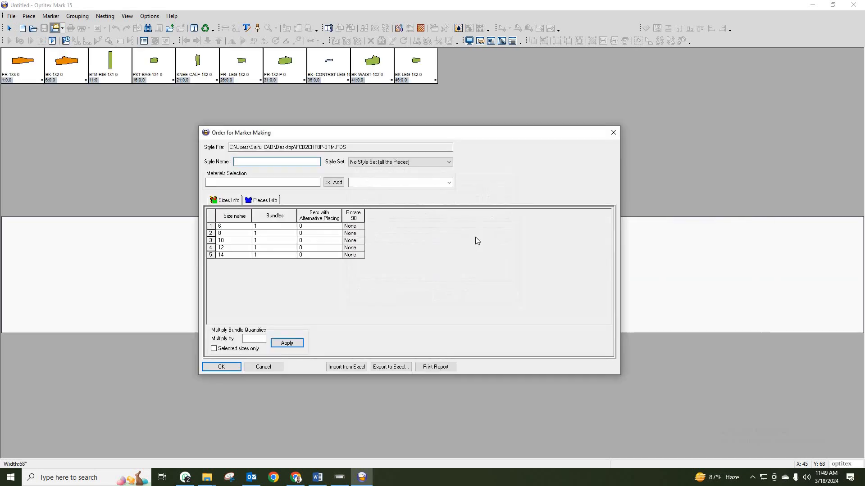
- Add SHELL to the materials selection of the marker order
left_click(449, 182)
left_click(361, 189)
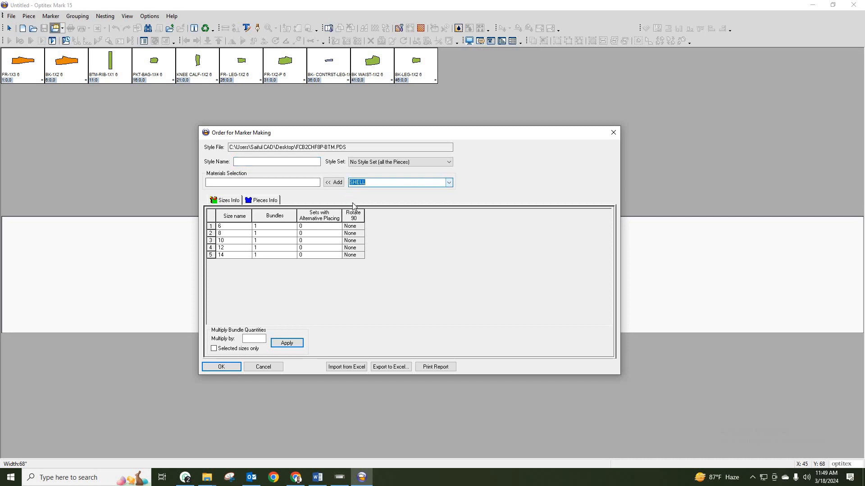
left_click(334, 182)
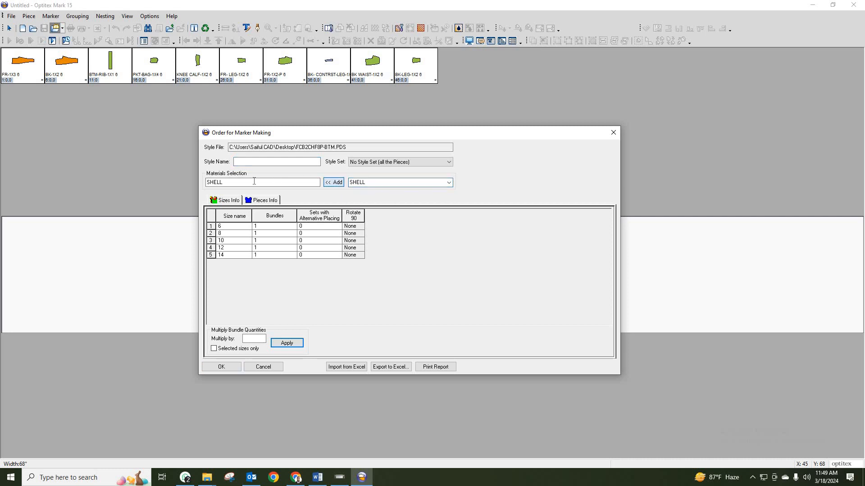
double_click(202, 183)
left_click_drag(366, 184, 193, 191)
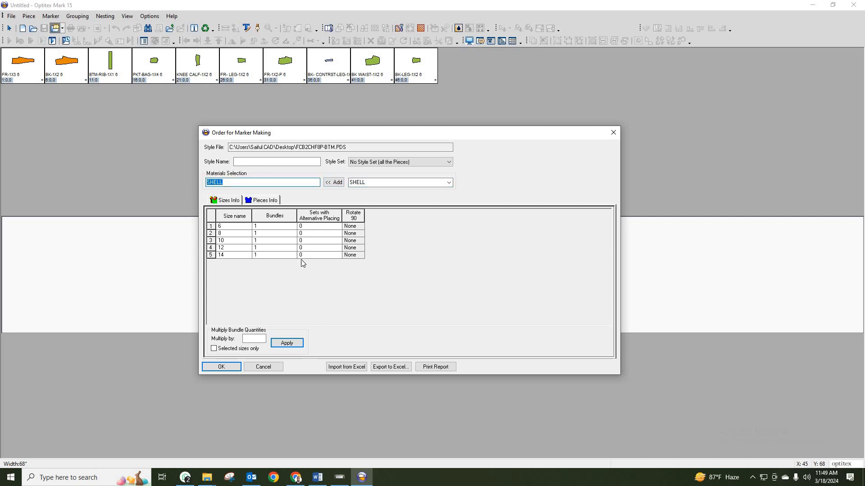
- Accept the order with one bundle for each size and load its pieces for marker making
left_click(280, 249)
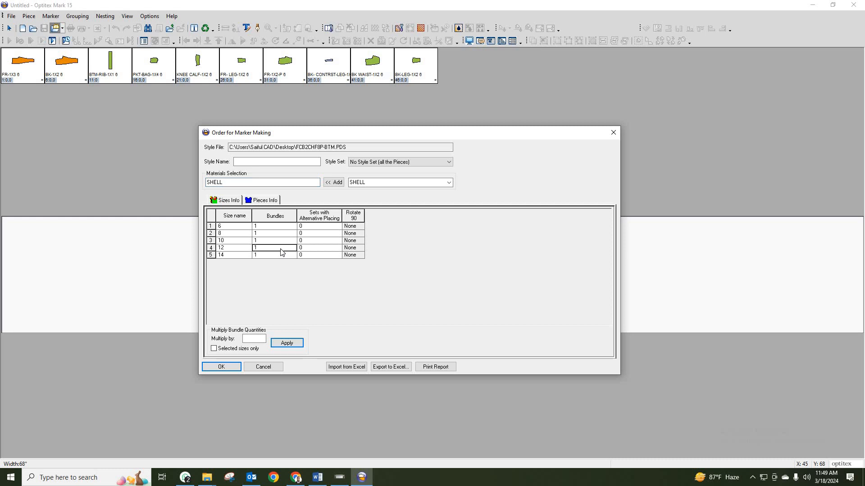
left_click(293, 344)
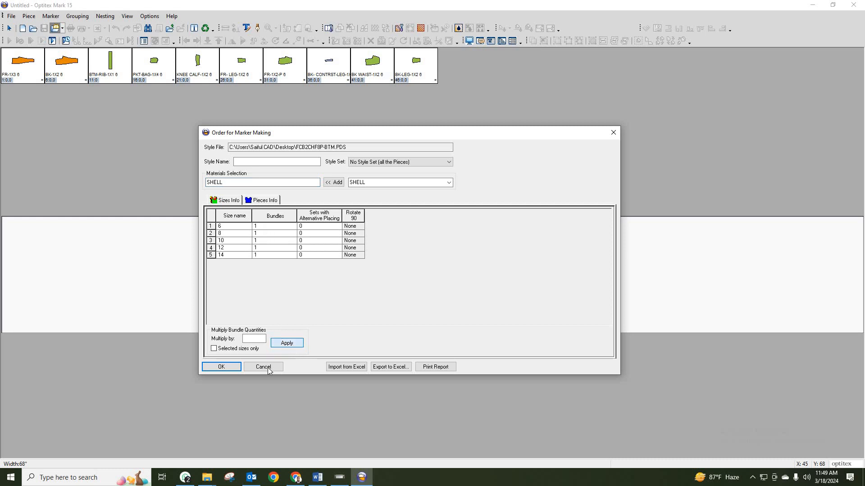
left_click(230, 370)
left_click(391, 275)
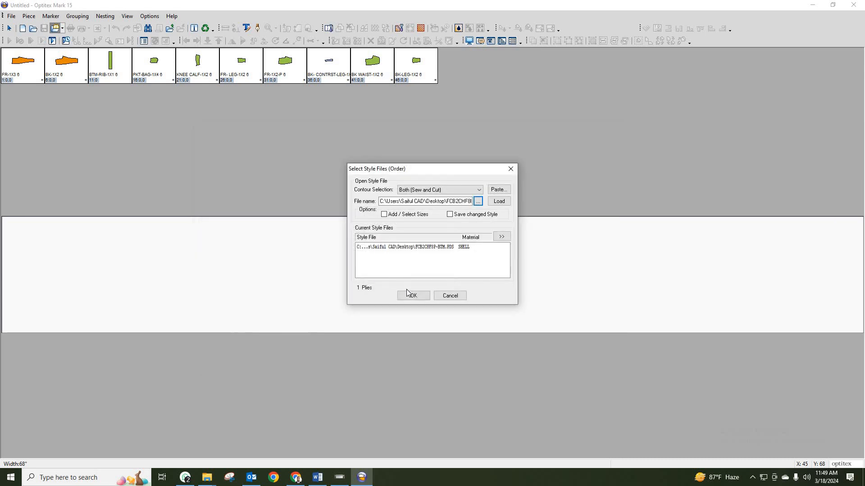
left_click(408, 295)
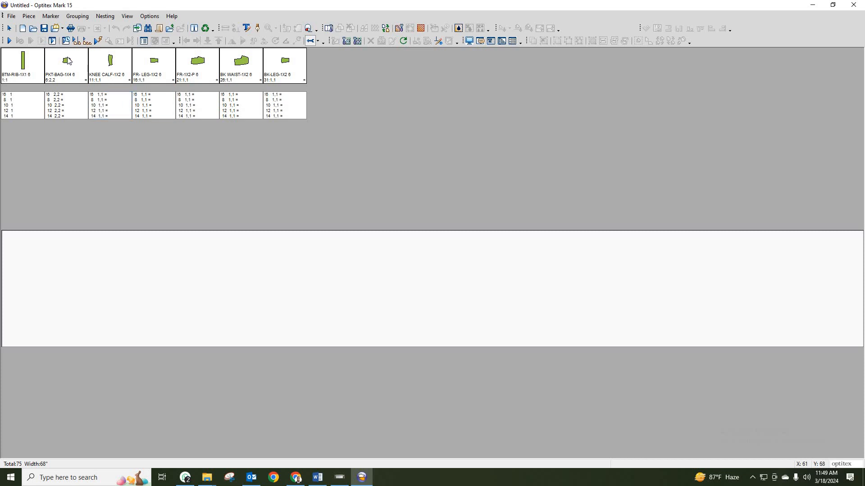
- Open the global piece info and set the on-marker rotation allowance of all pieces to 2-Way
left_click(31, 18)
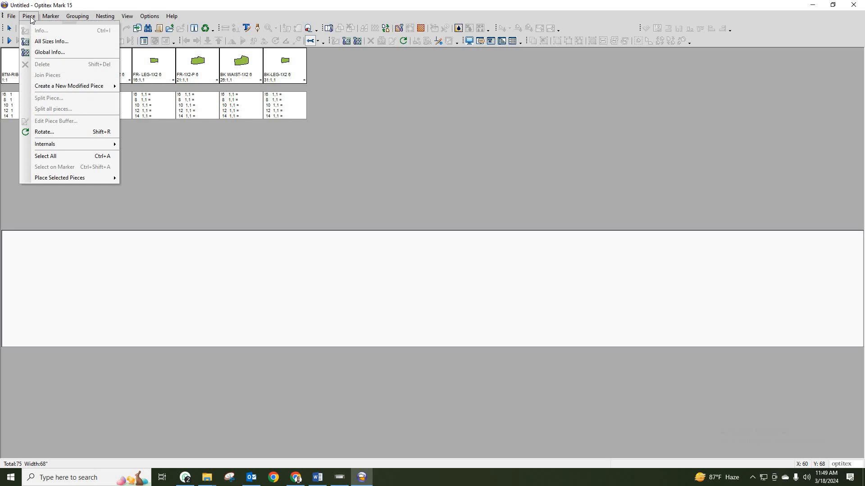
left_click(47, 53)
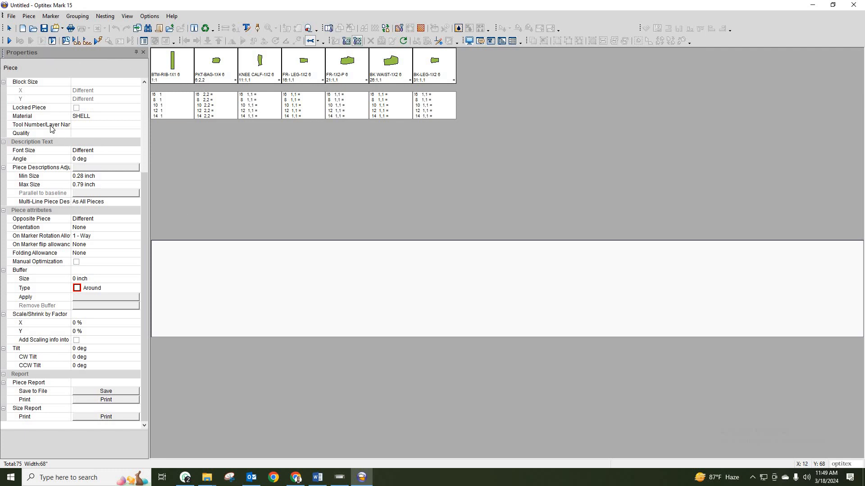
left_click(96, 115)
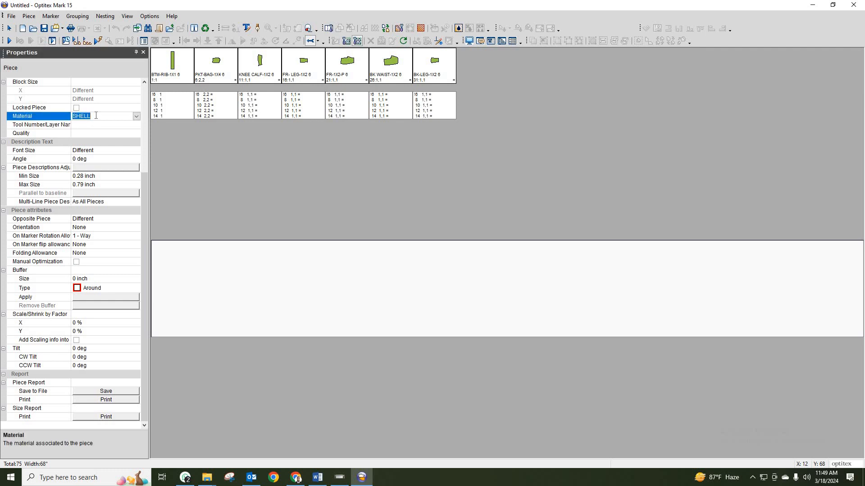
left_click(103, 151)
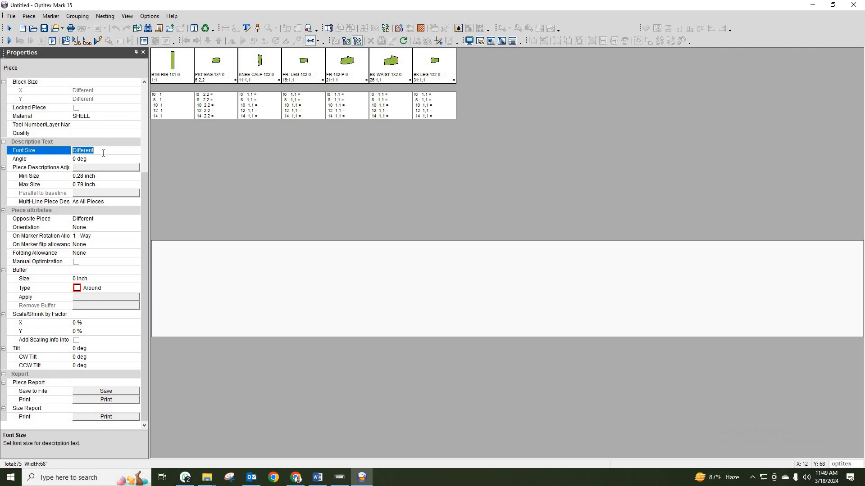
left_click(102, 177)
left_click(109, 184)
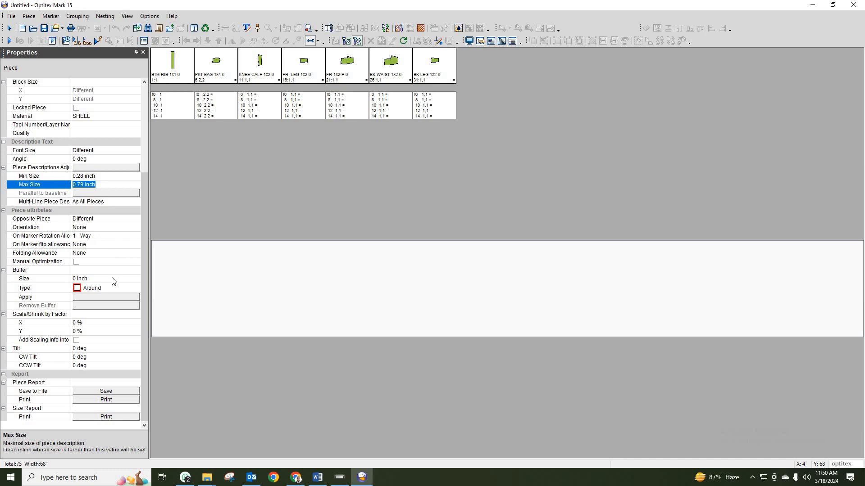
left_click(109, 235)
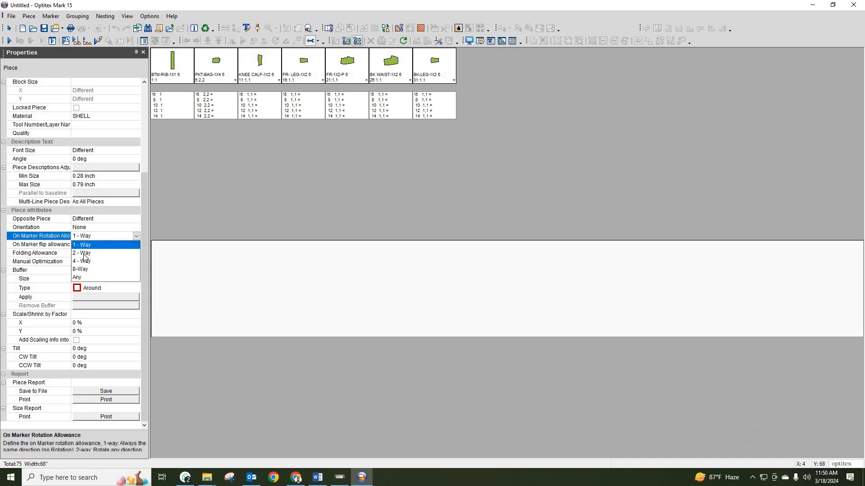
left_click(135, 236)
left_click(136, 236)
left_click(92, 253)
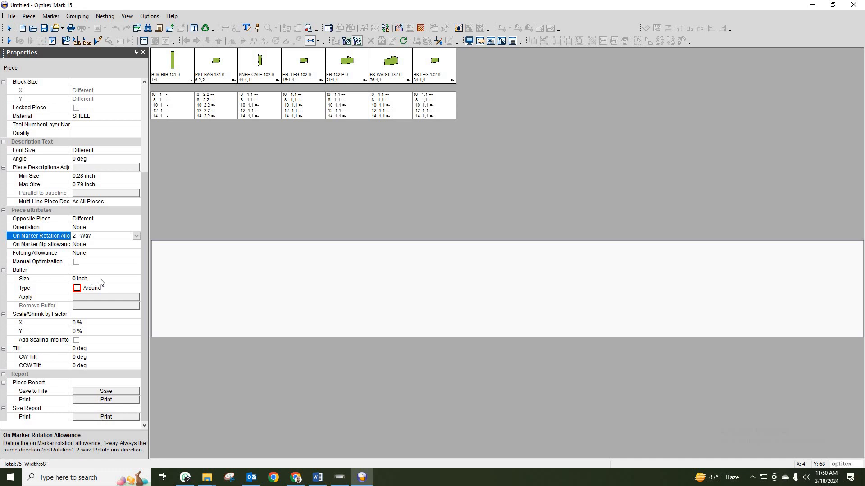
- Apply a 0.5 inch buffer of type Around to all pieces and close the piece properties
left_click(75, 279)
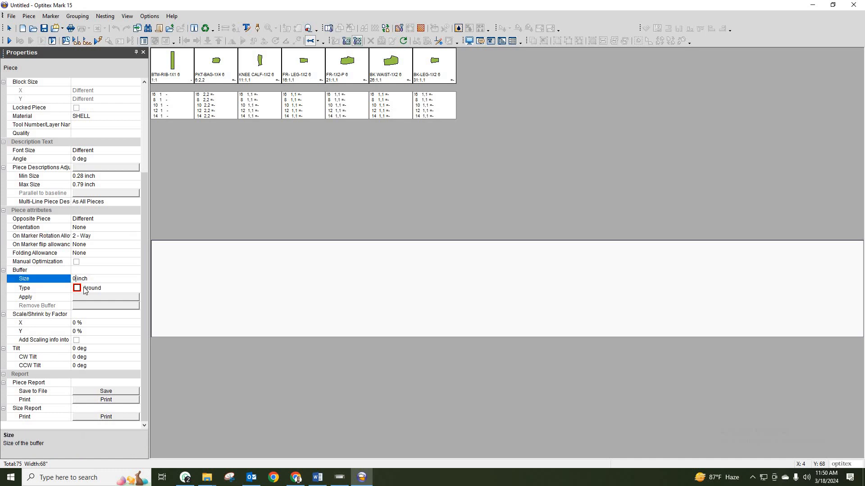
type(".5")
left_click(100, 288)
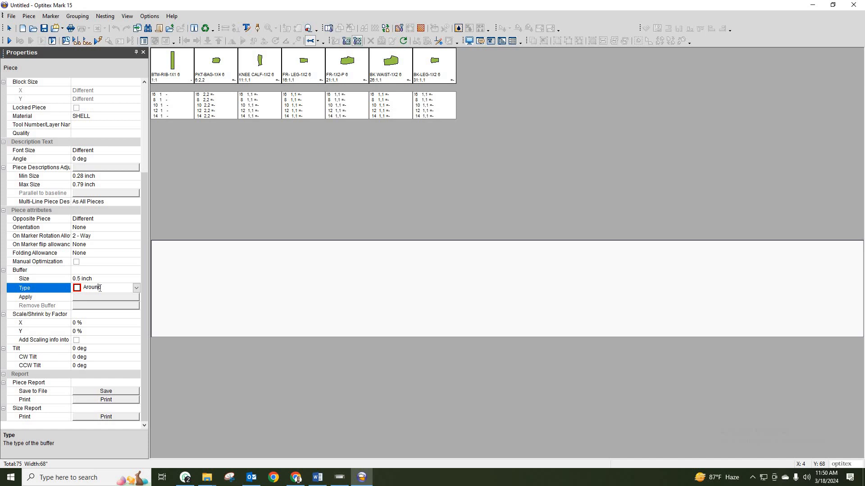
left_click(136, 288)
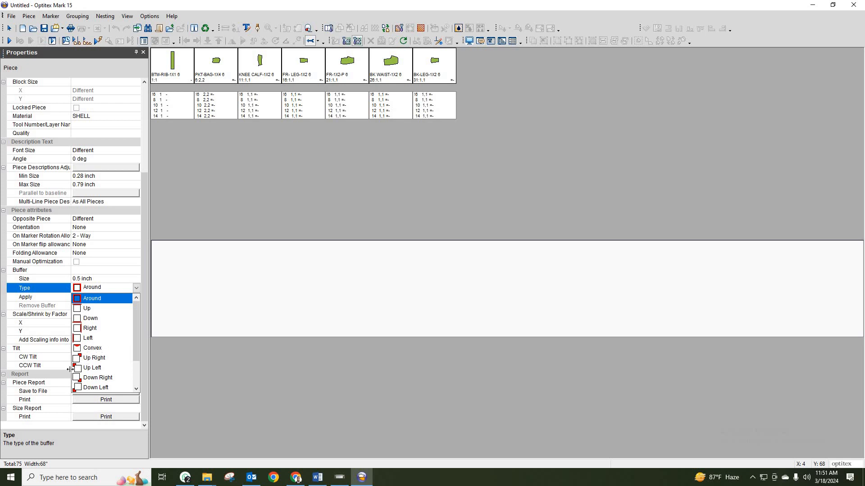
left_click(102, 299)
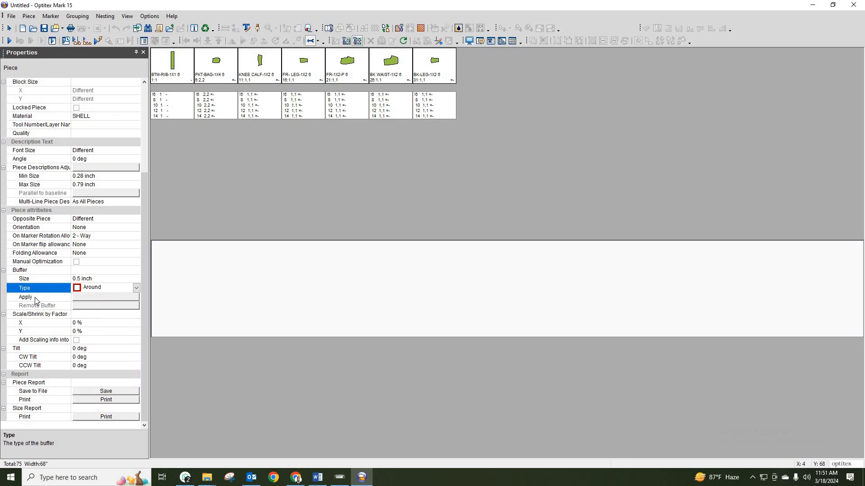
left_click(96, 296)
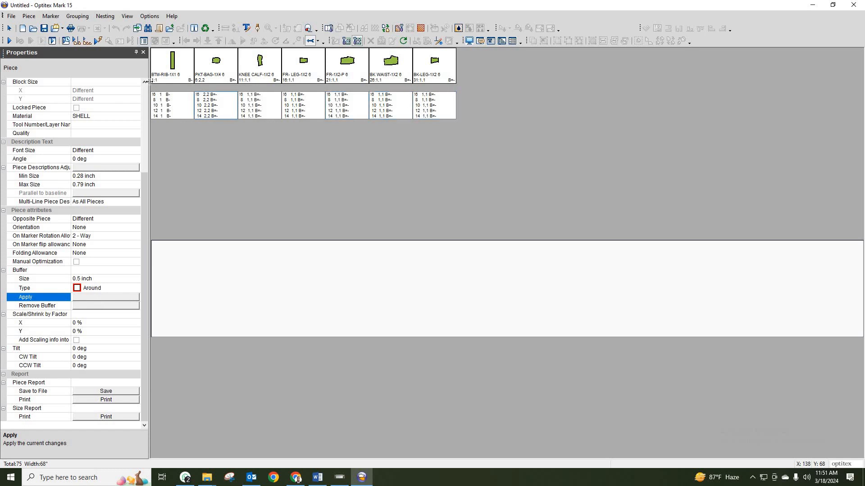
left_click(143, 52)
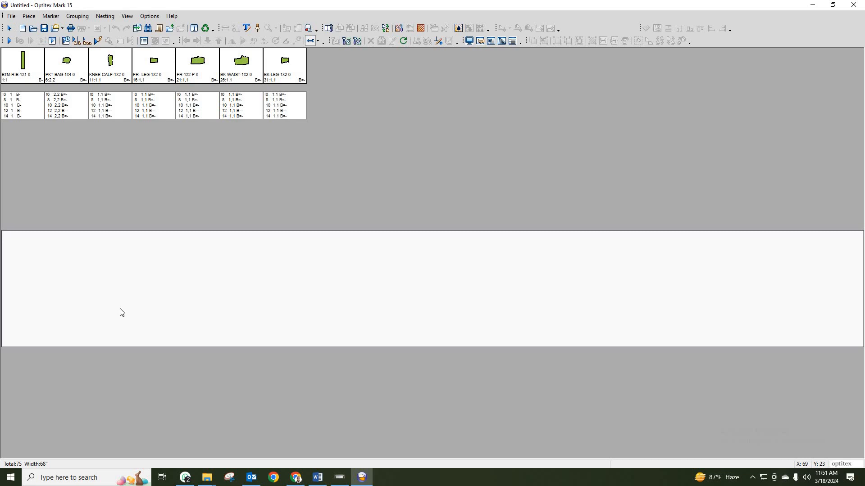
- Run automatic nesting to place the pieces on the marker, stopping it once all of them are laid out
key("F9")
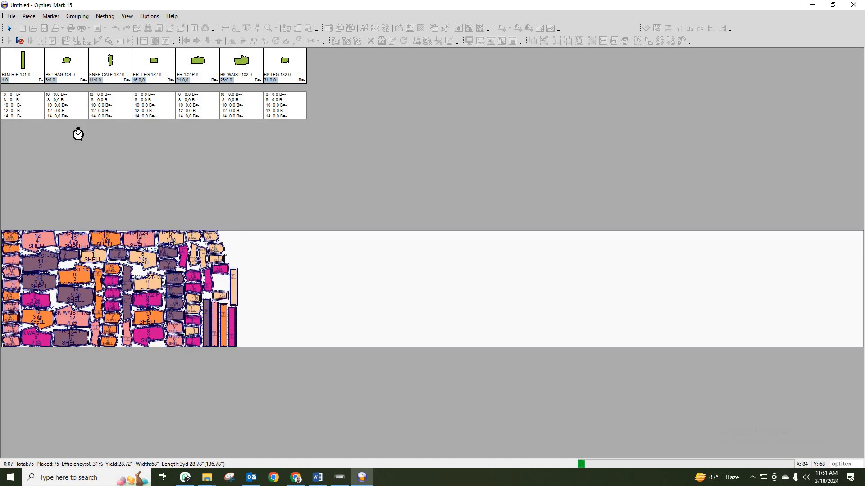
left_click(19, 41)
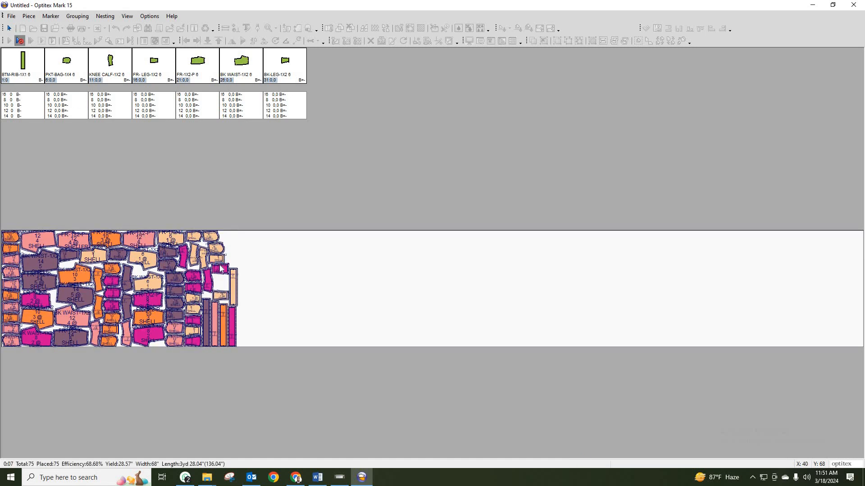
- Examine the buffers and the spacing between the nested pieces across the marker
scroll(123, 265, "up", 2)
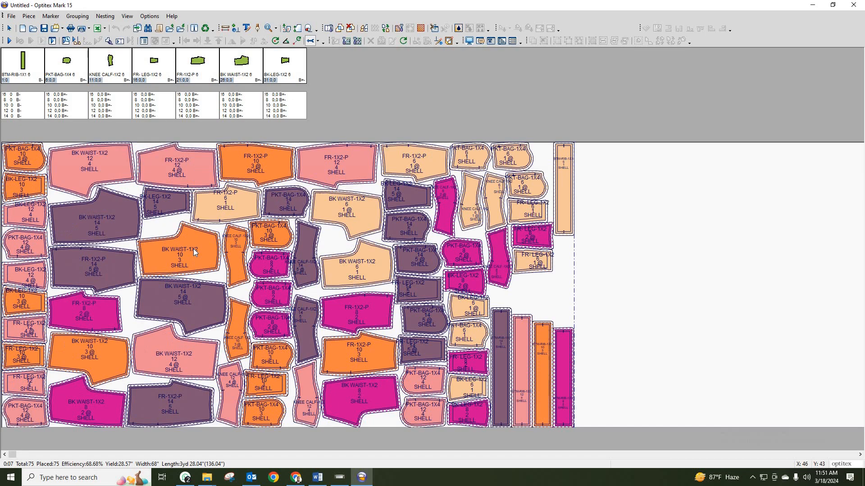
scroll(188, 248, "up", 3)
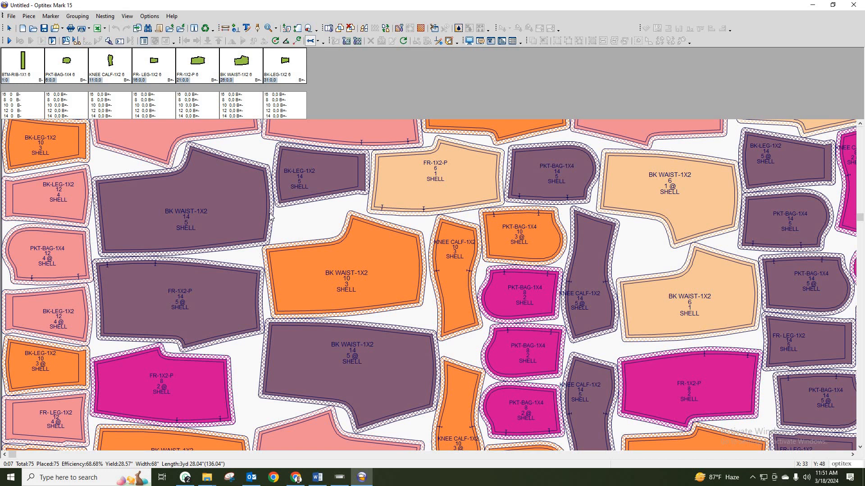
scroll(233, 262, "down", 3)
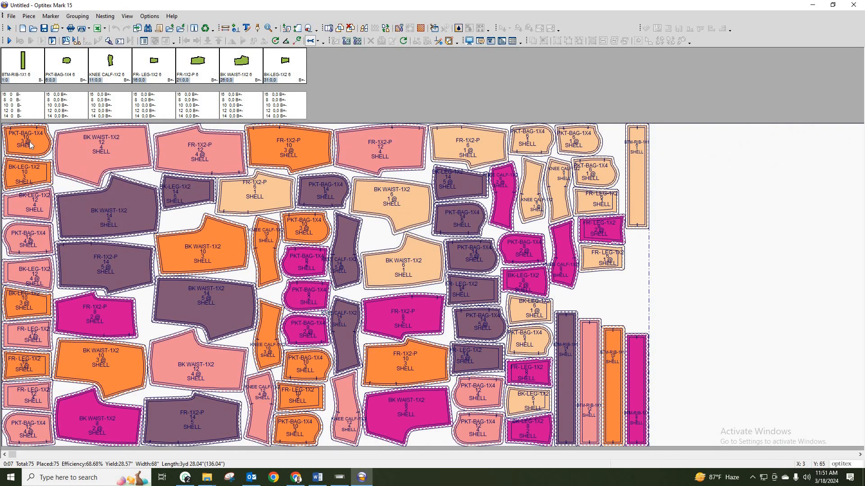
scroll(65, 221, "down", 1)
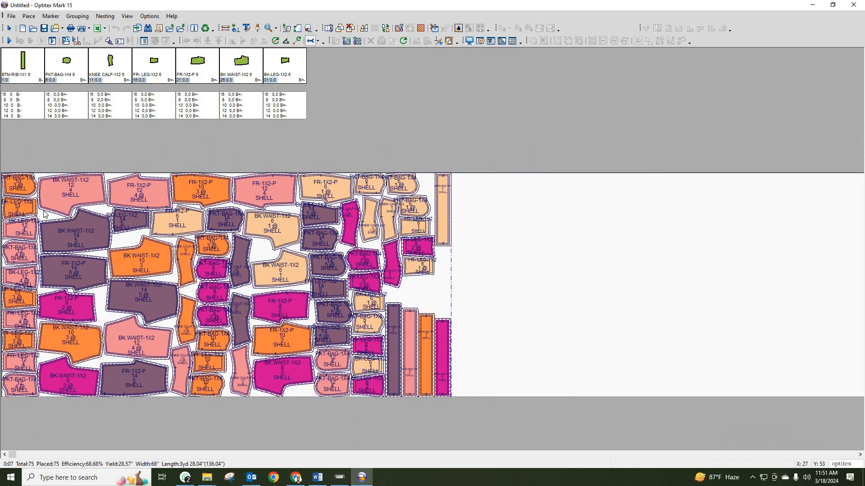
scroll(67, 184, "up", 2)
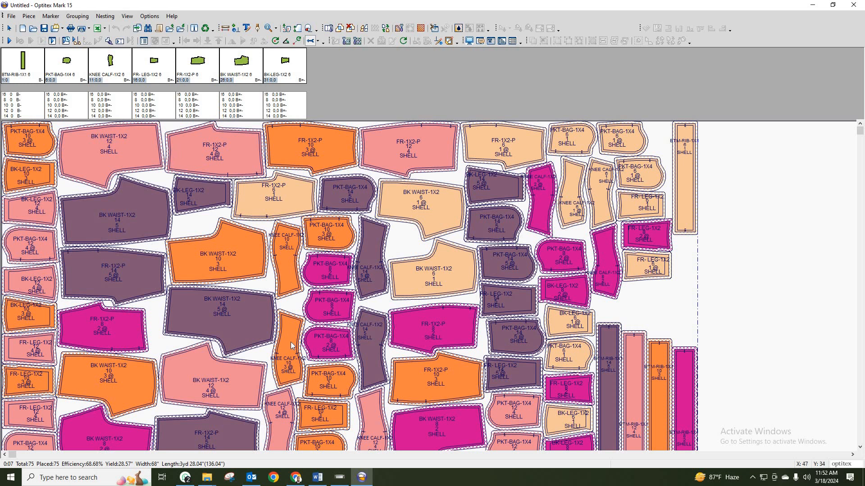
scroll(312, 276, "up", 2)
scroll(428, 290, "up", 3)
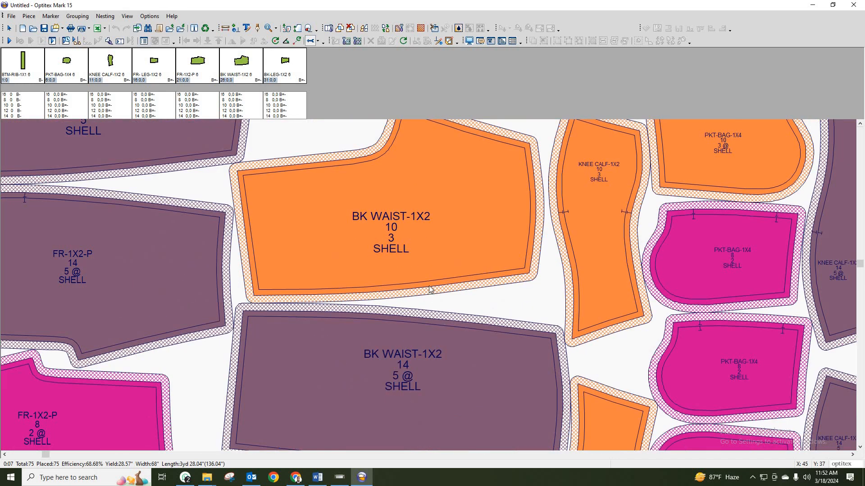
scroll(429, 290, "down", 3)
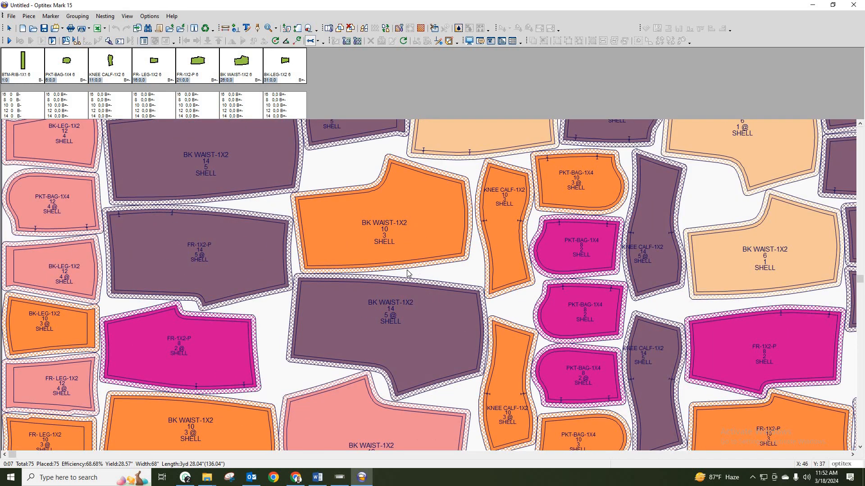
scroll(288, 289, "down", 4)
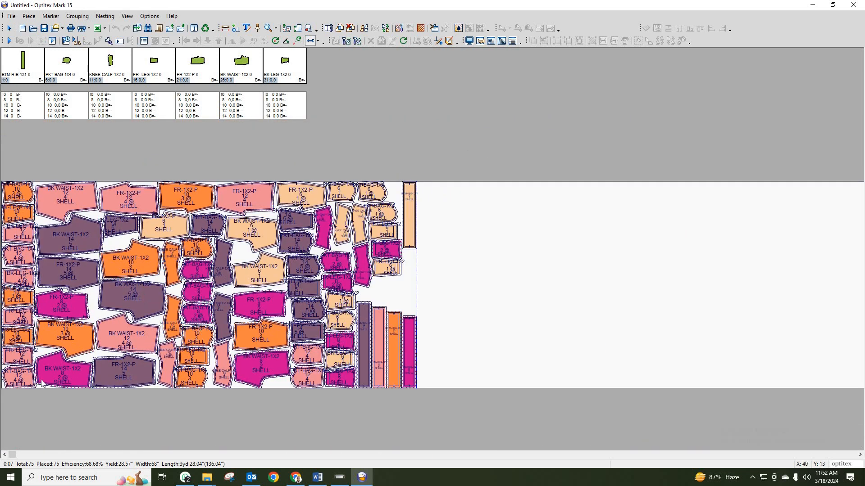
- Select all pieces and apply a 1 inch buffer to them through the global piece info, including the pieces already placed
key("ctrl+a")
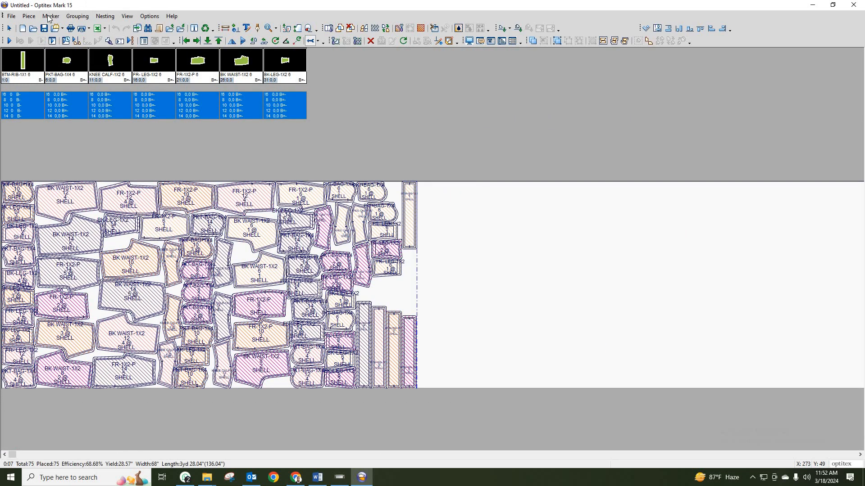
left_click(29, 16)
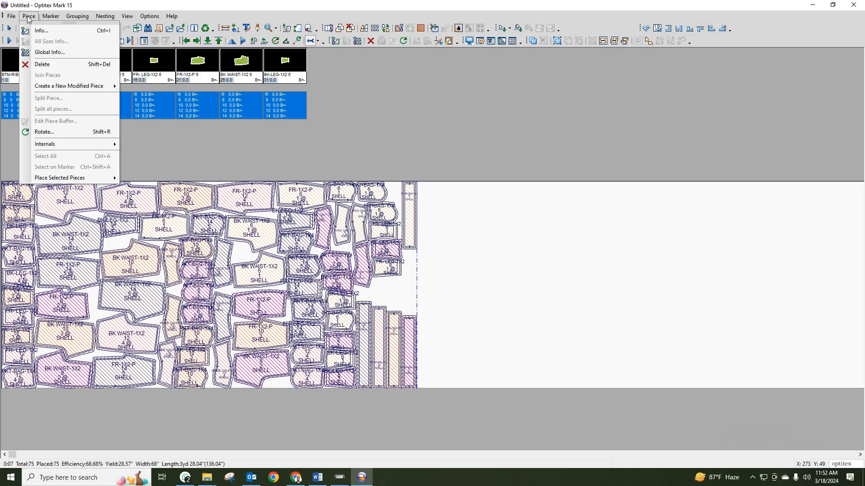
left_click(41, 52)
left_click(82, 279)
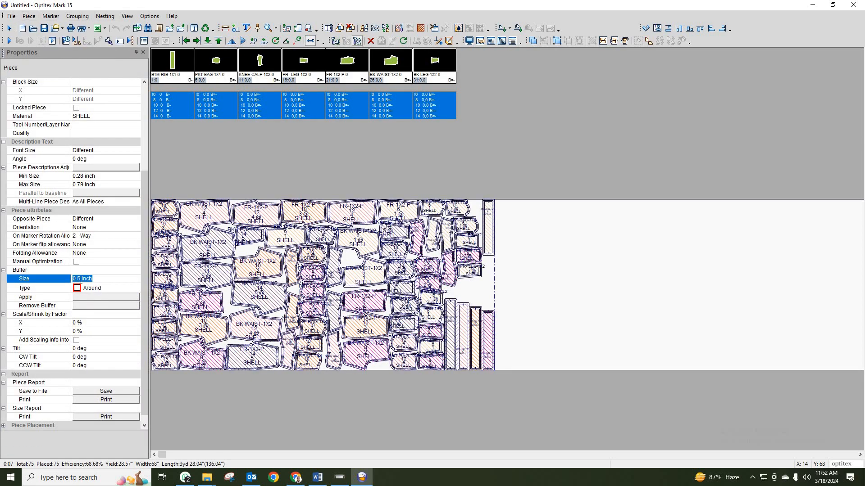
double_click(80, 280)
key("BackSpace")
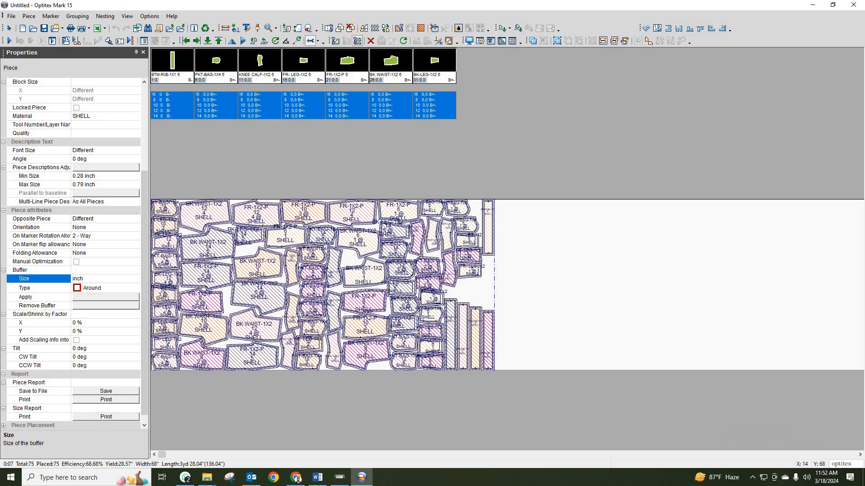
type("1")
left_click(115, 298)
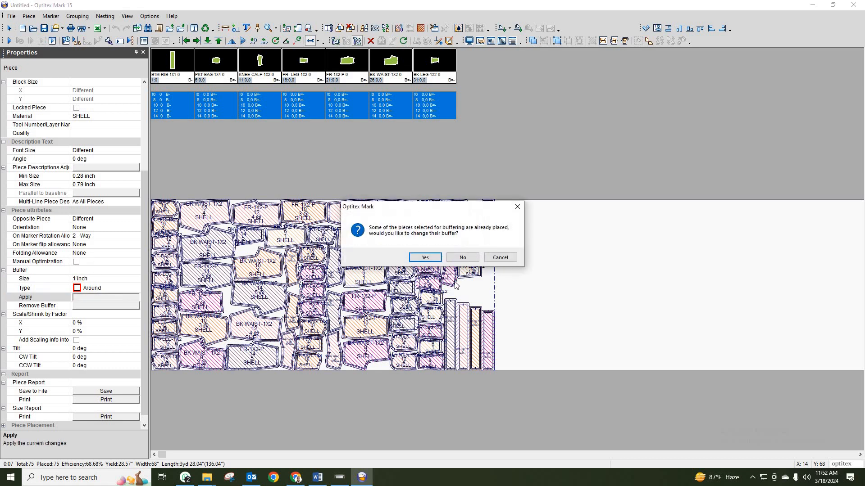
left_click(425, 257)
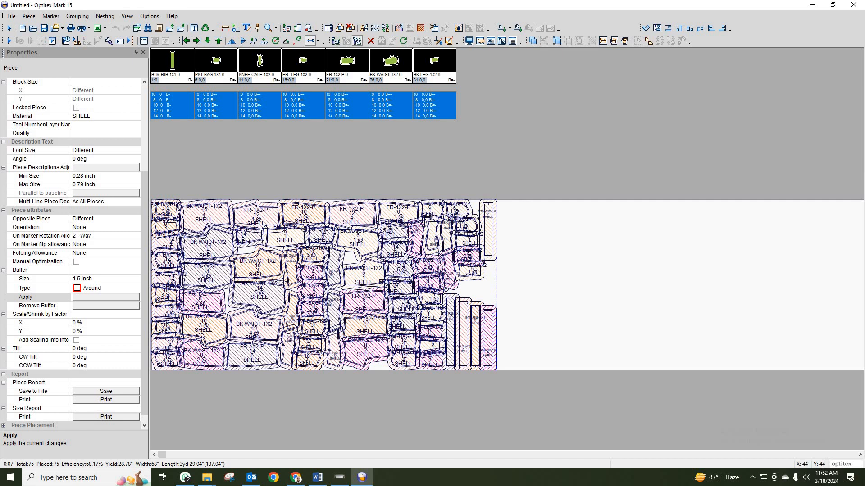
- Clear the placed pieces off the marker and rerun automatic nesting, stopping it once all pieces are laid out
left_click_drag(556, 160, 149, 409)
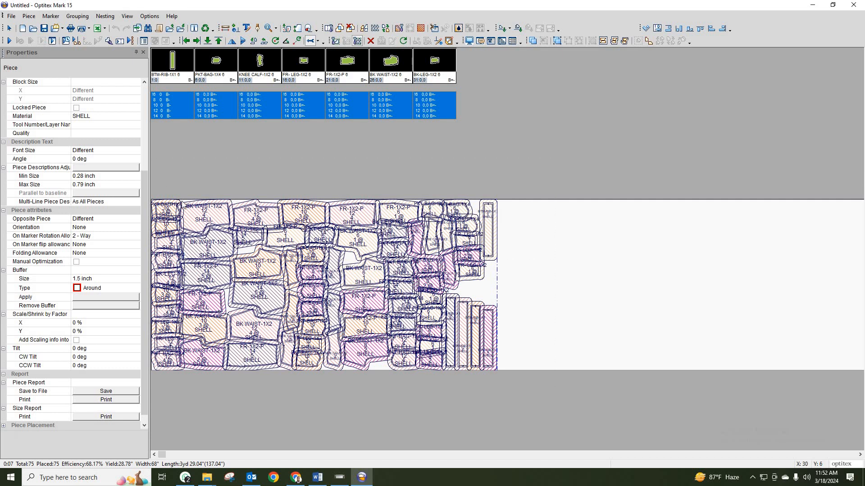
left_click(143, 52)
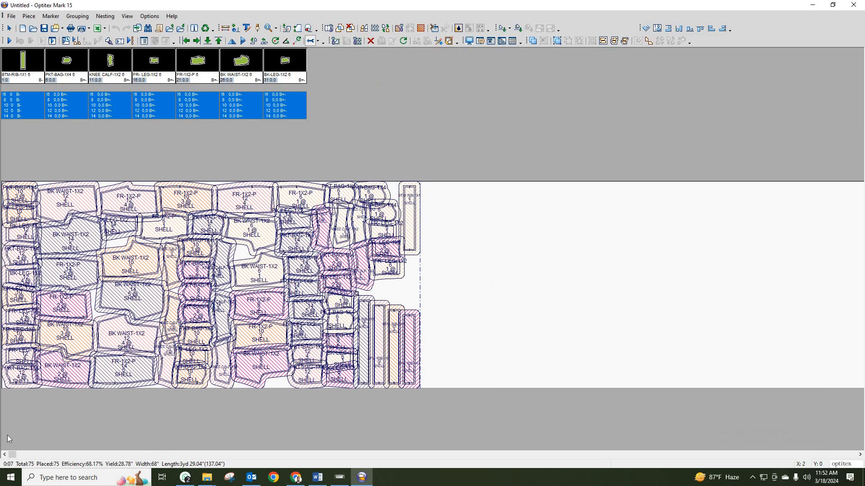
key("Delete")
key("F12")
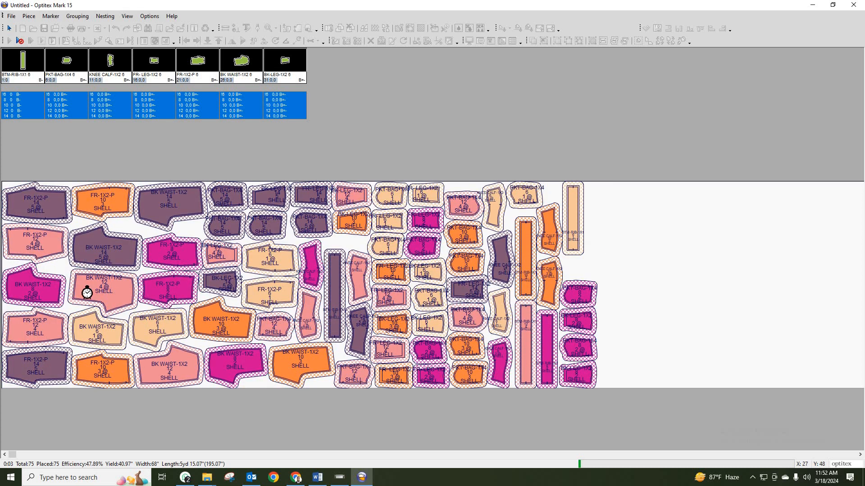
left_click(20, 41)
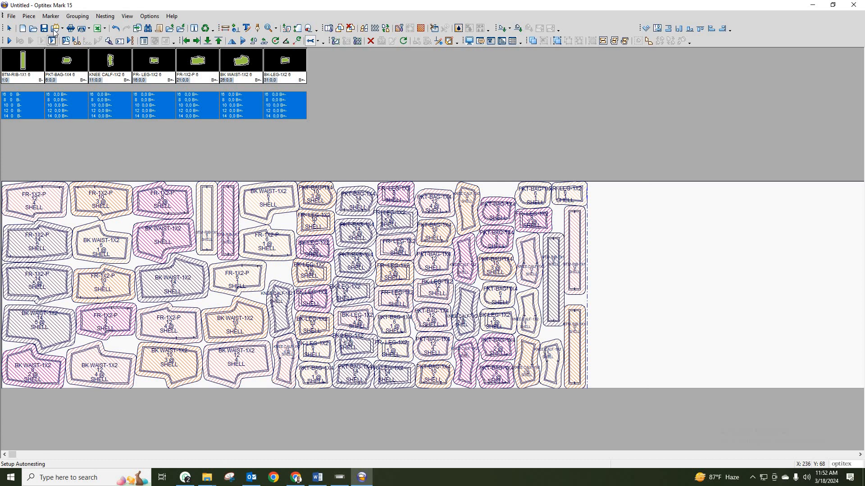
- Reopen the global piece info and apply a 0.1 inch buffer to all pieces, including the placed ones
left_click(27, 16)
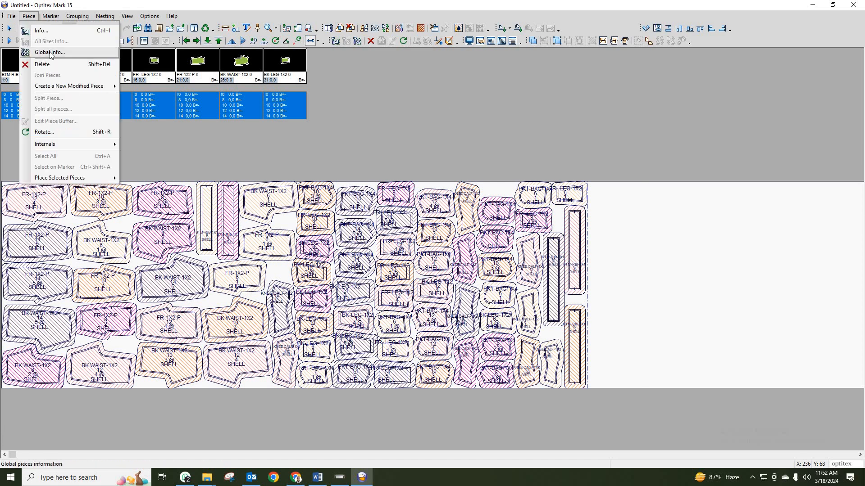
left_click(52, 56)
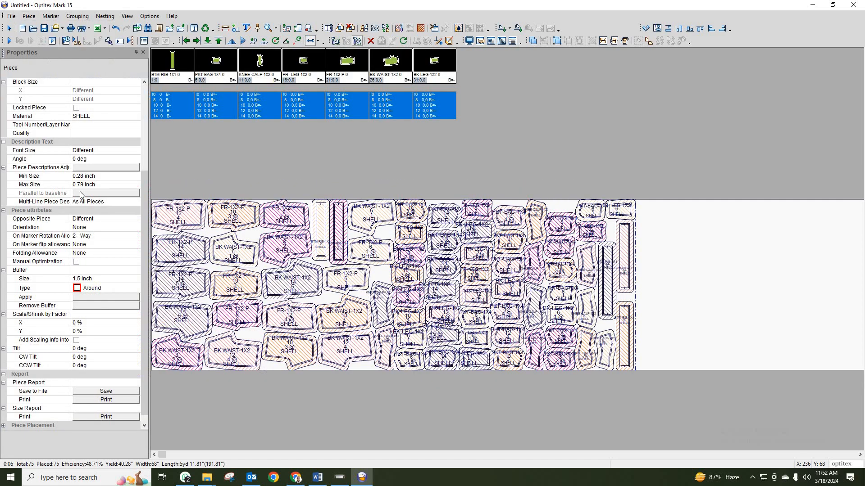
left_click(80, 278)
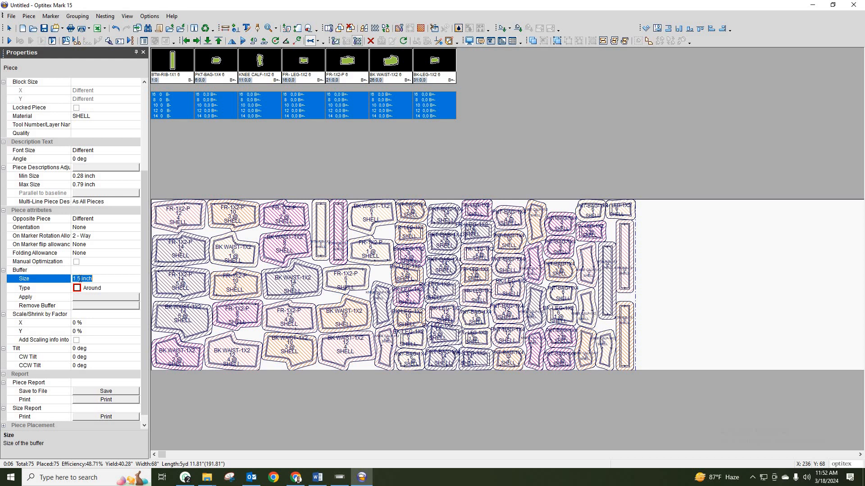
double_click(80, 278)
key("BackSpace")
left_click(96, 299)
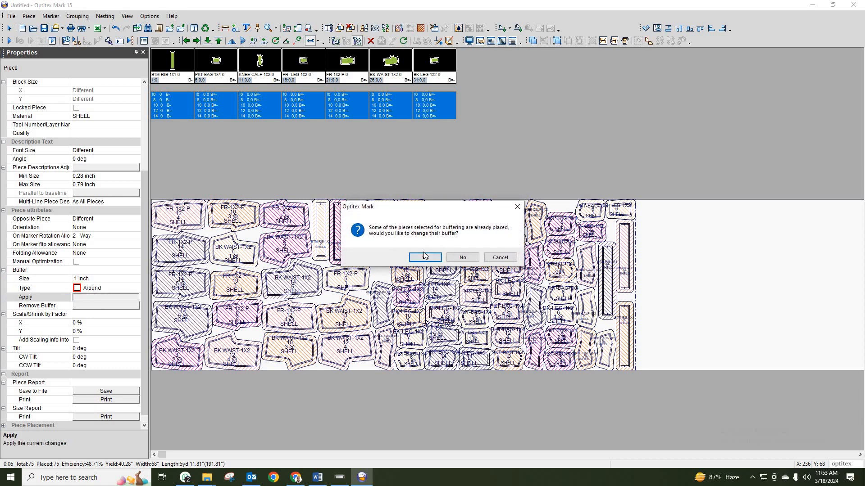
left_click(458, 260)
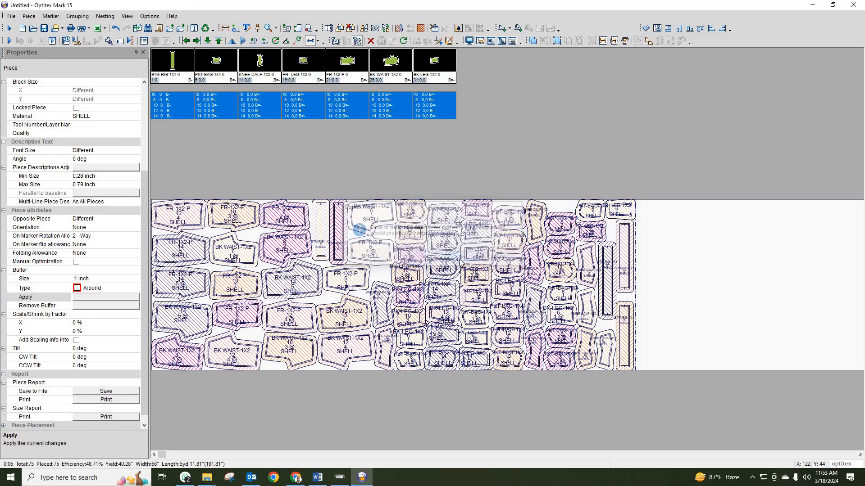
left_click(105, 298)
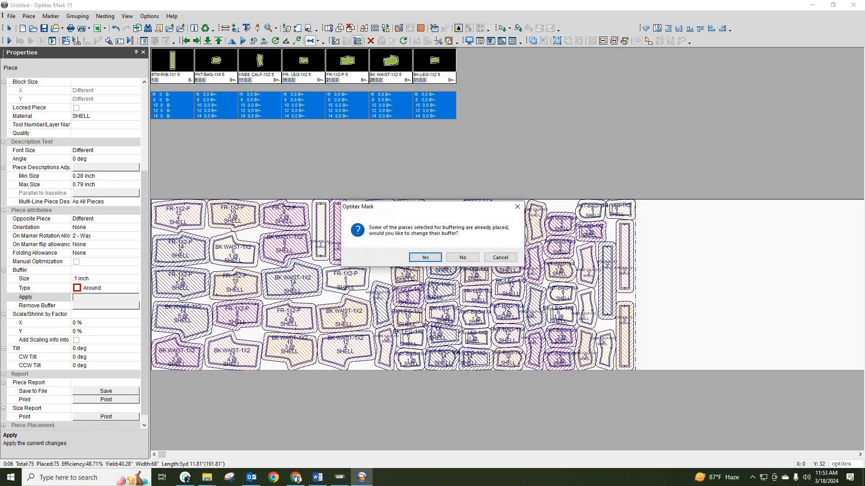
left_click(425, 261)
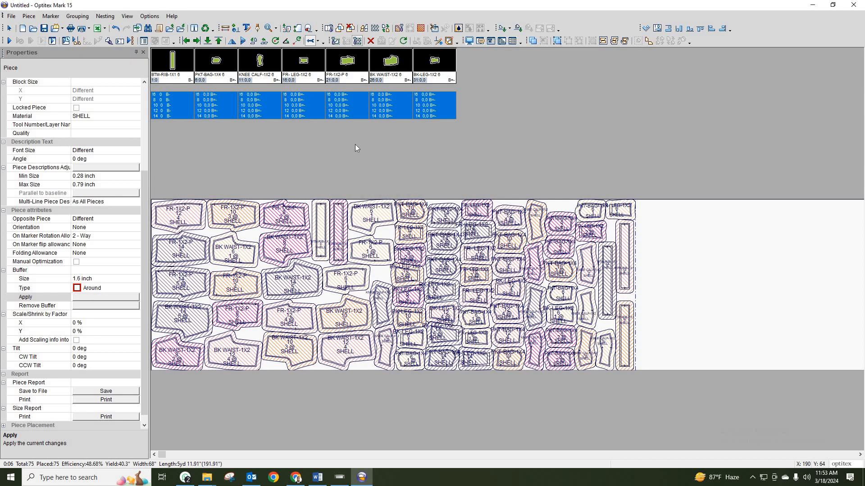
- Remove the existing buffer from all pieces and apply a 0.1 inch buffer of type Around in its place
left_click(91, 308)
left_click(456, 252)
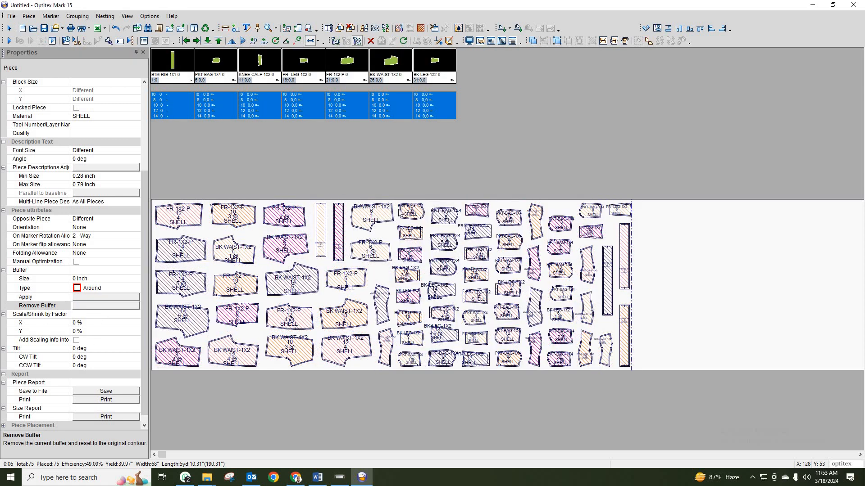
left_click(78, 278)
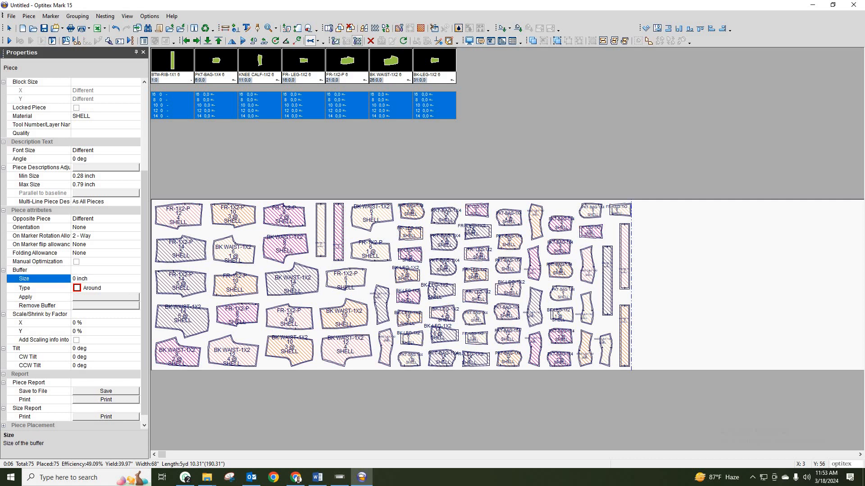
left_click(113, 296)
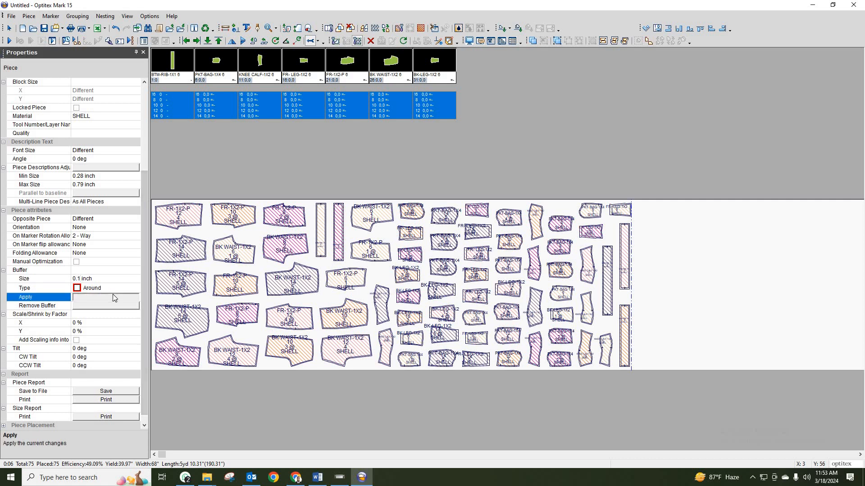
left_click(425, 258)
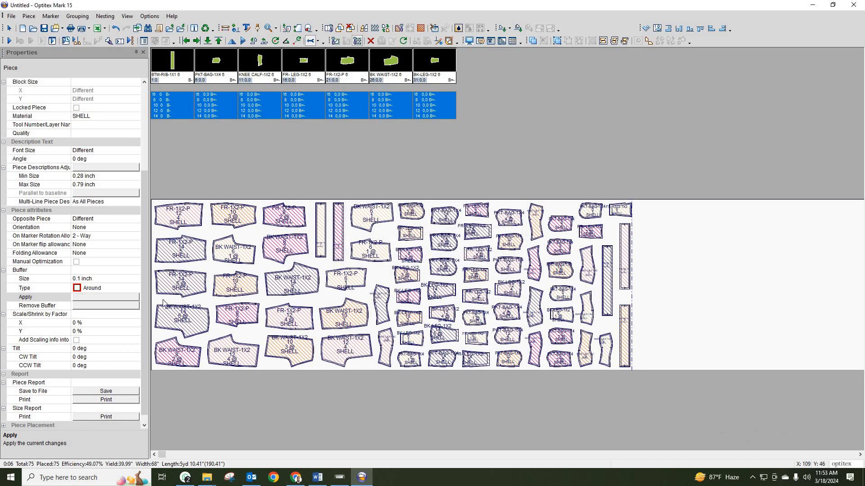
left_click(143, 53)
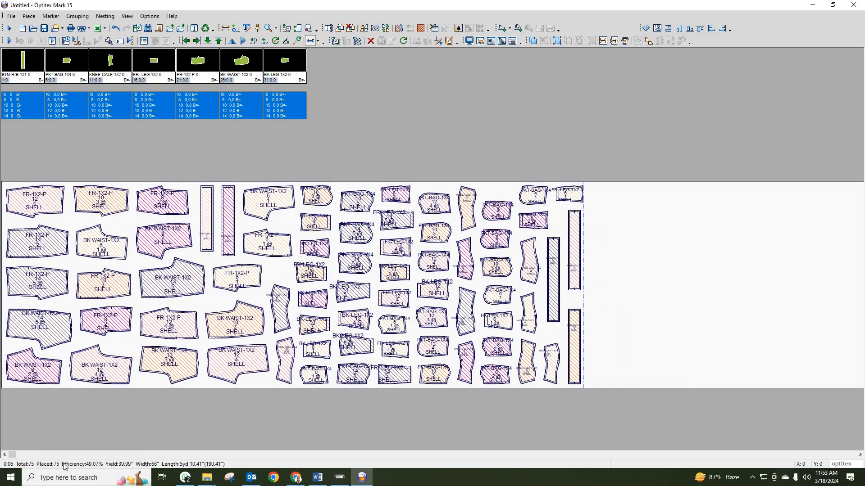
- Clear the marker, rerun automatic nesting until all pieces are laid out, and check the gaps between the FR-1X2-P and FR-LEG pieces
key("Delete")
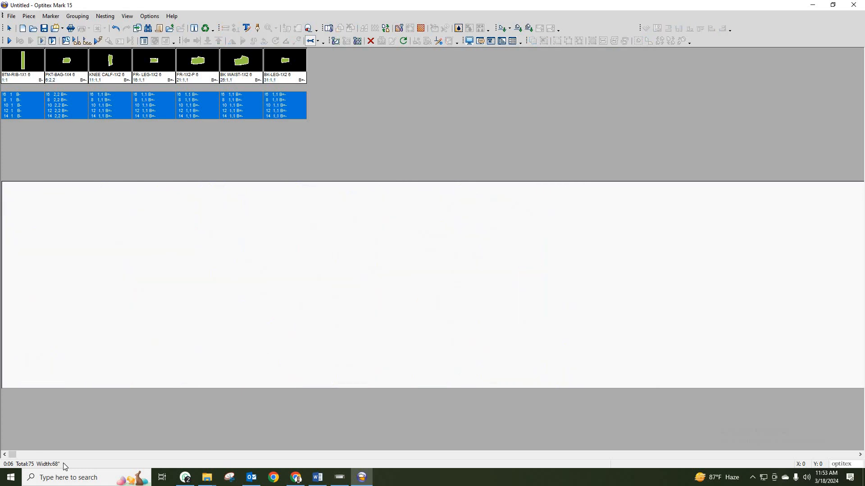
key("F5")
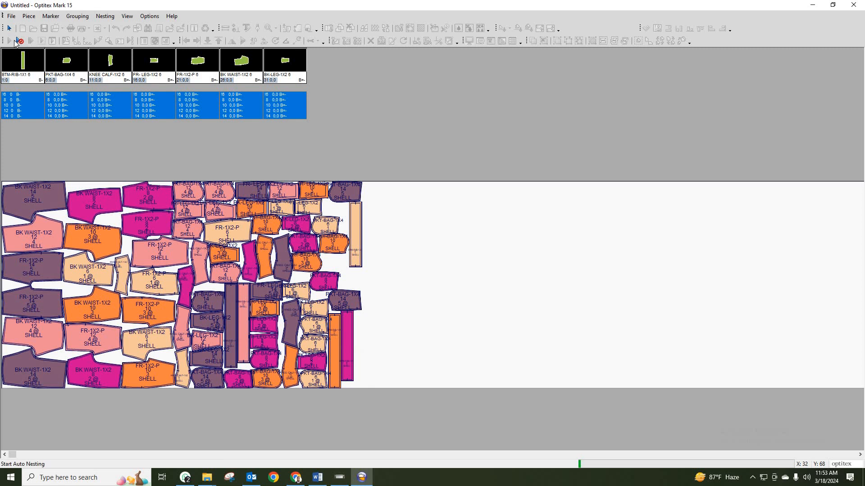
left_click(17, 40)
scroll(387, 234, "up", 4)
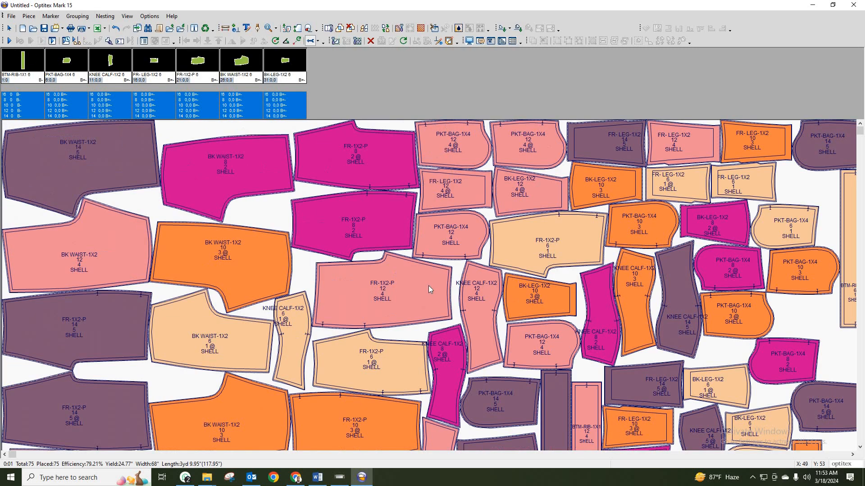
scroll(428, 288, "up", 2)
scroll(422, 226, "up", 3)
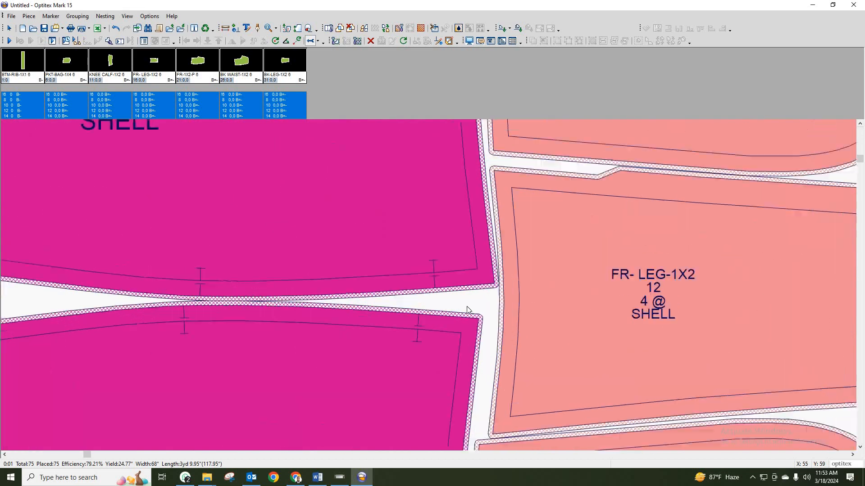
scroll(429, 288, "down", 9)
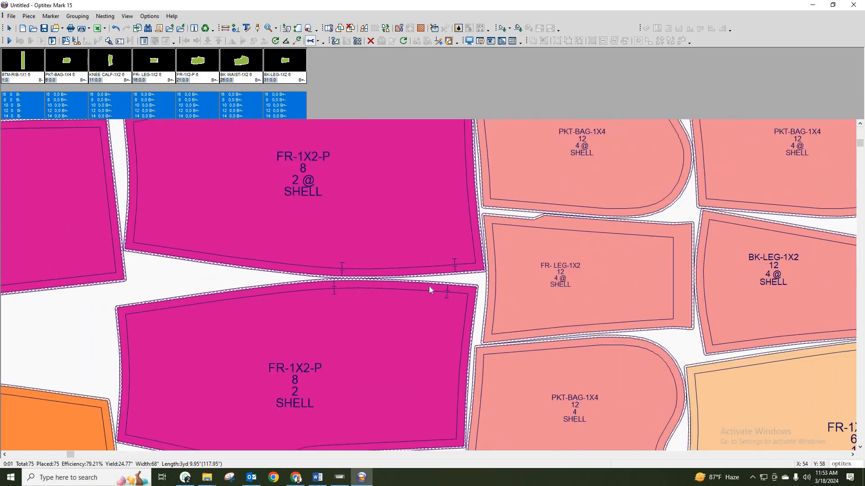
scroll(375, 158, "down", 2)
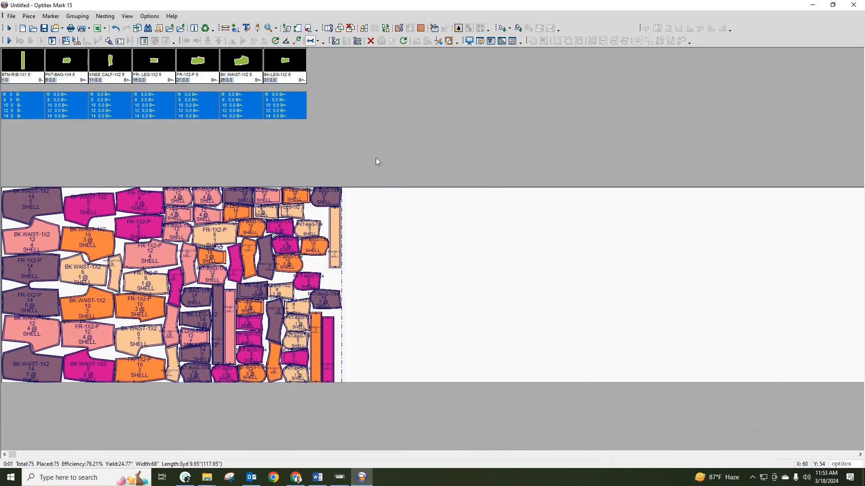
- Clear the placed pieces off the marker and set the buffer type to Up in the global piece info
mouse_move(385, 153)
left_mouse_down()
mouse_move(64, 345)
mouse_move(2, 408)
left_mouse_up()
key("Delete")
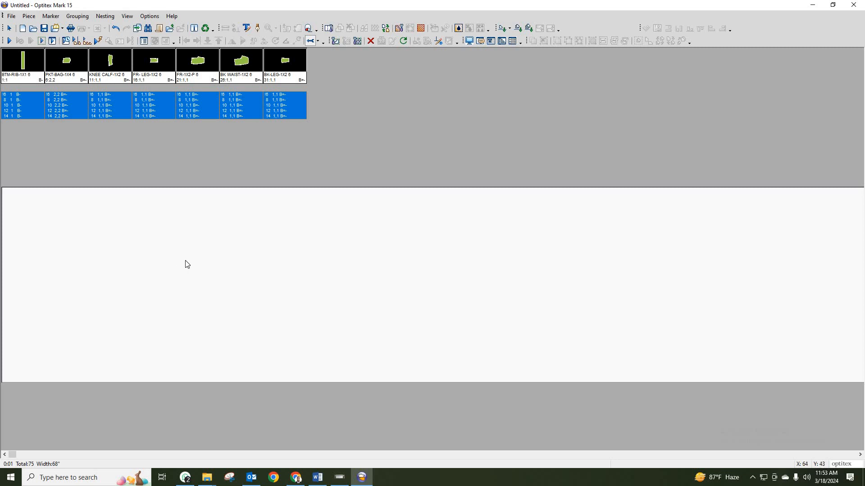
left_click(29, 17)
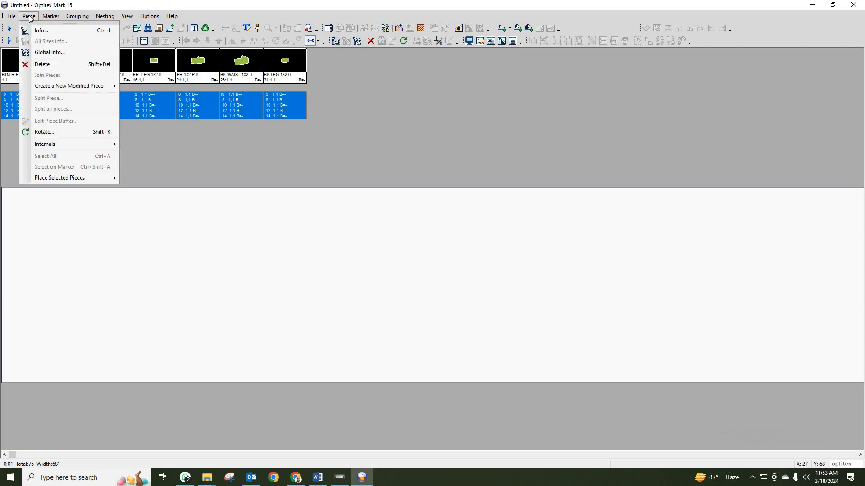
left_click(50, 52)
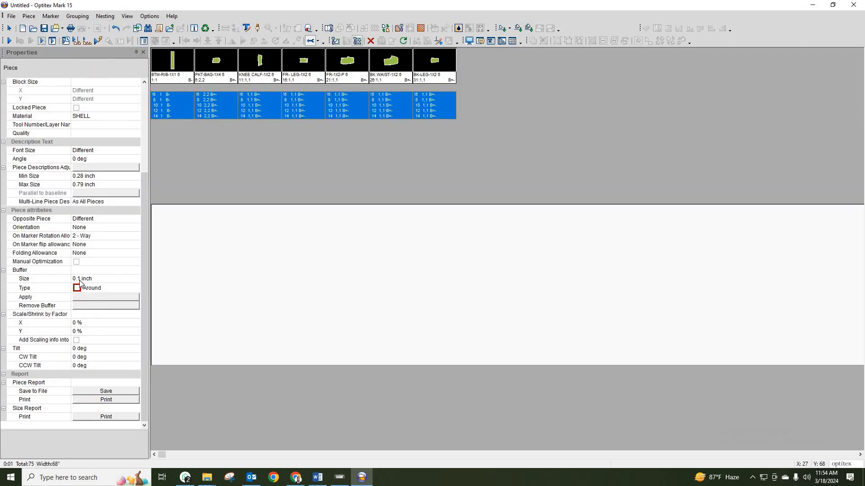
left_click(96, 288)
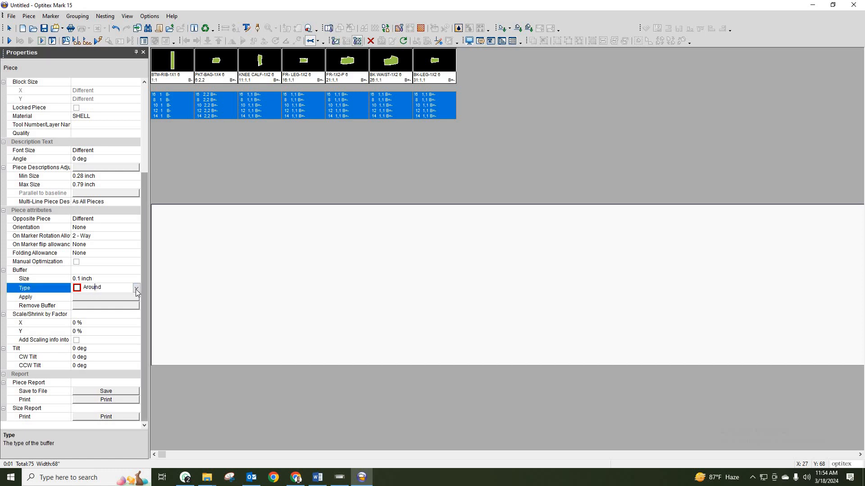
left_click(136, 287)
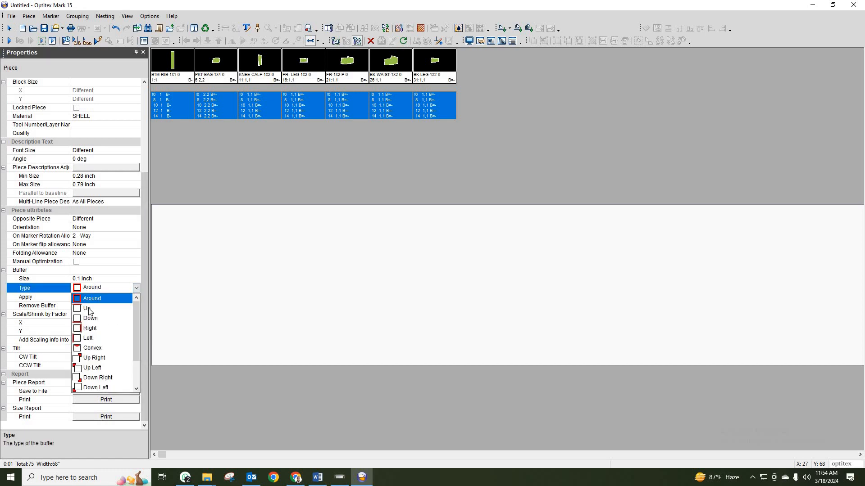
left_click(90, 309)
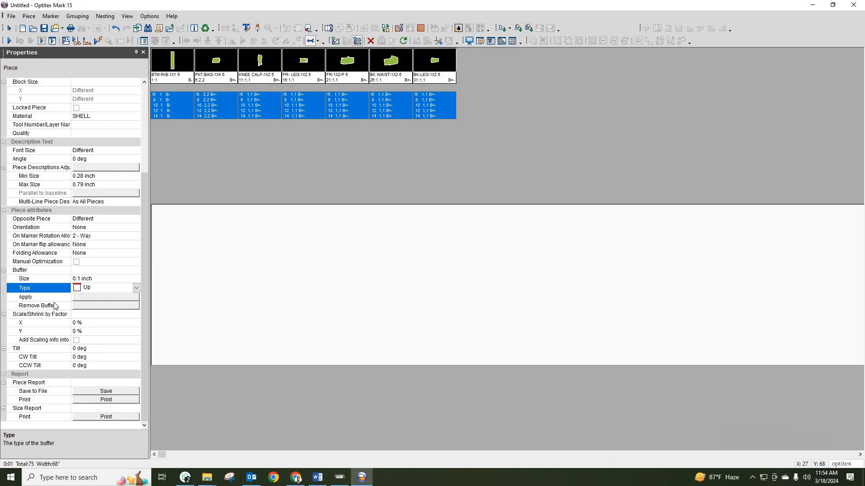
- Set the buffer size to 0.5 inch, apply it to all pieces and close the piece properties
left_click(81, 278)
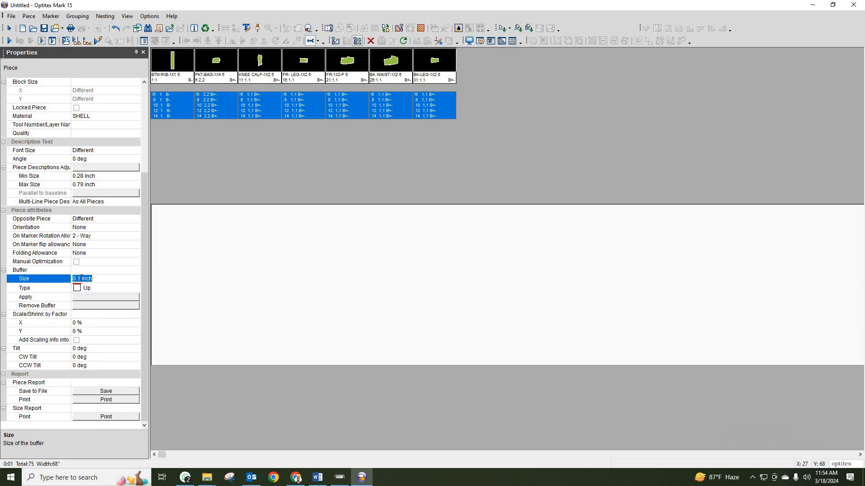
key("BackSpace")
type(".4")
left_click(95, 299)
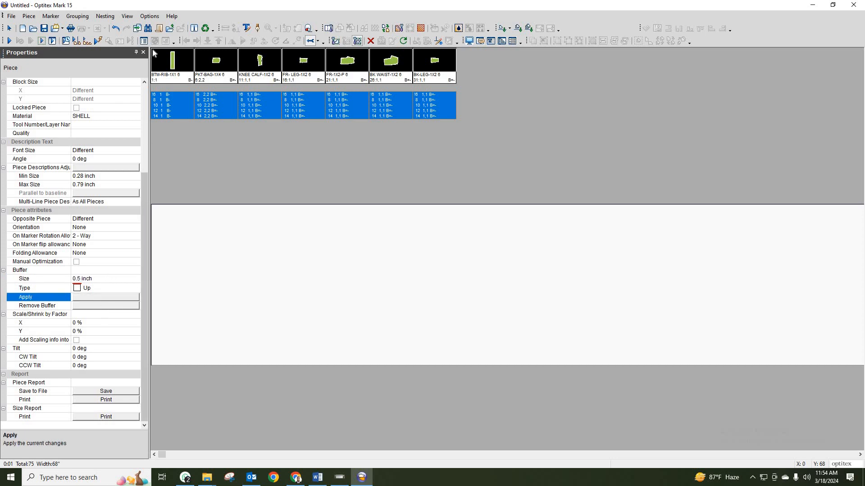
left_click(143, 53)
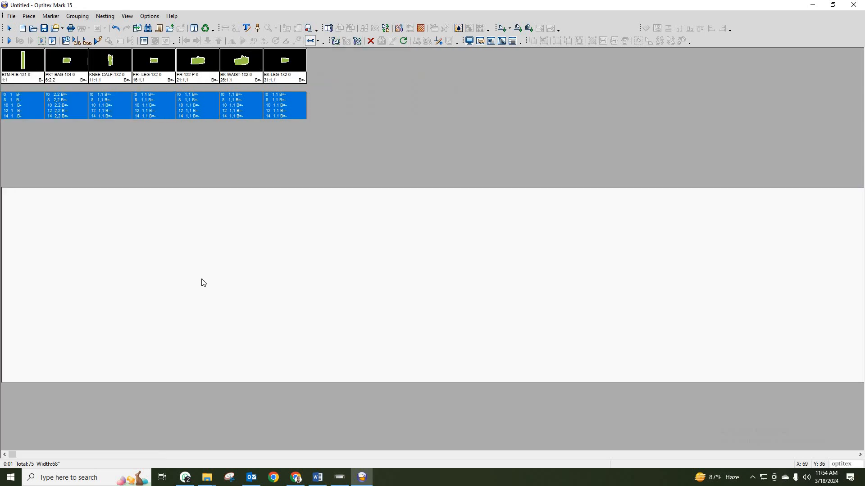
- Rerun automatic nesting, stop it once all pieces are laid out, and inspect the buffer gaps between the pieces
key("F9")
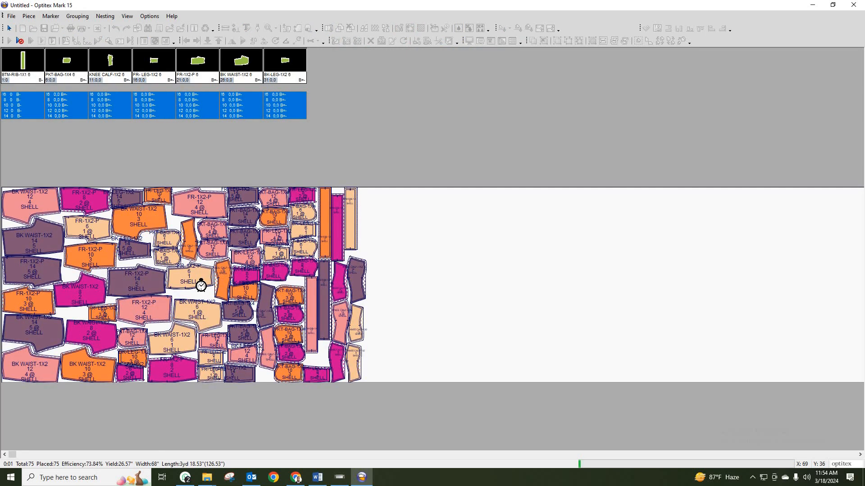
left_click(19, 42)
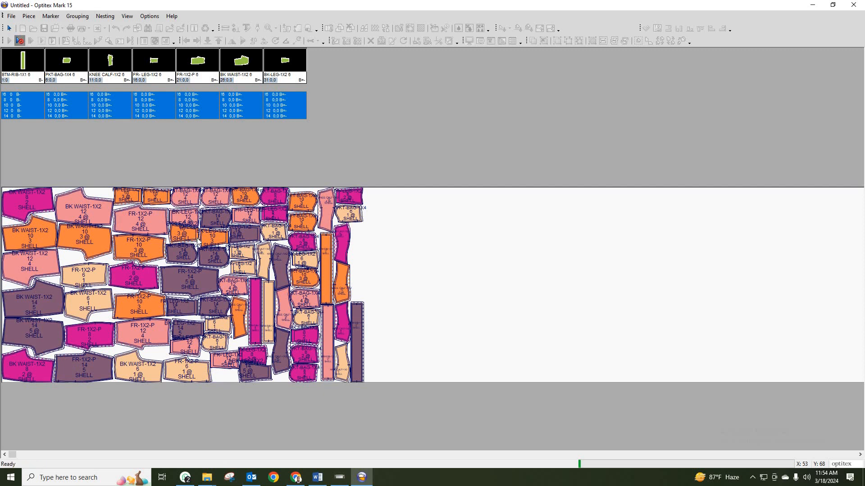
scroll(190, 225, "up", 3)
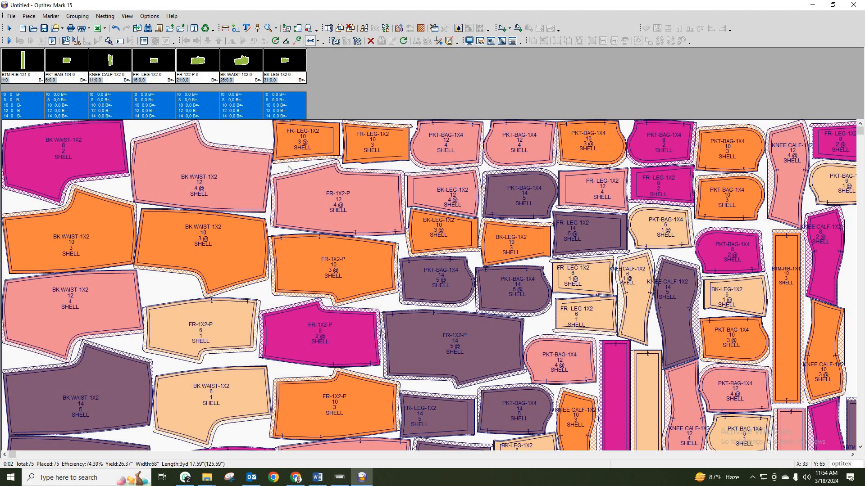
scroll(282, 215, "down", 3)
scroll(198, 237, "down", 2)
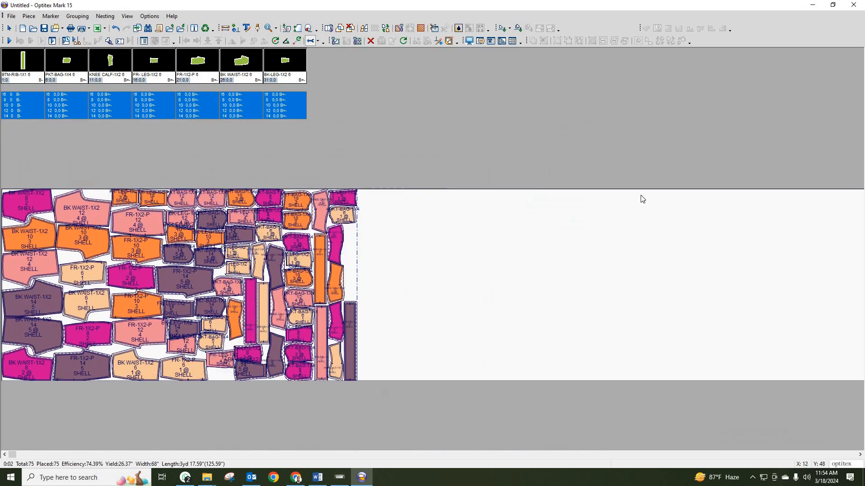
- Clear the marker again and remove the buffer from all pieces through the global piece info
left_click_drag(0, 418, 1, 422)
key("Delete")
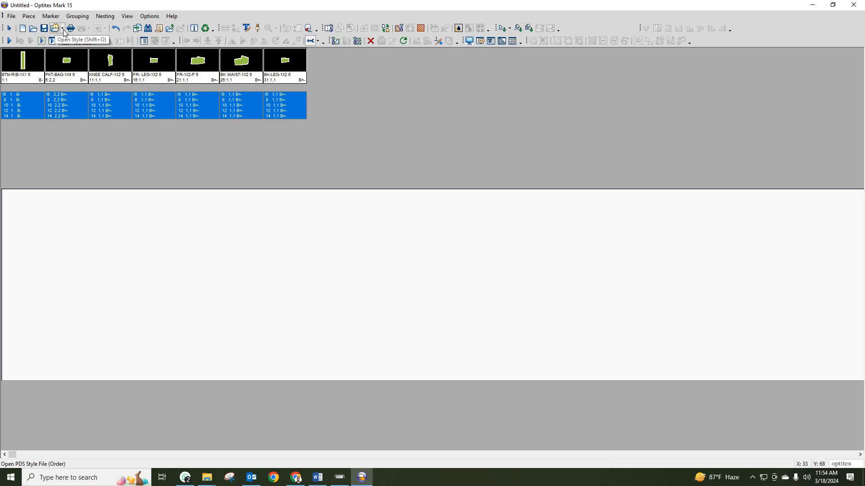
left_click(28, 17)
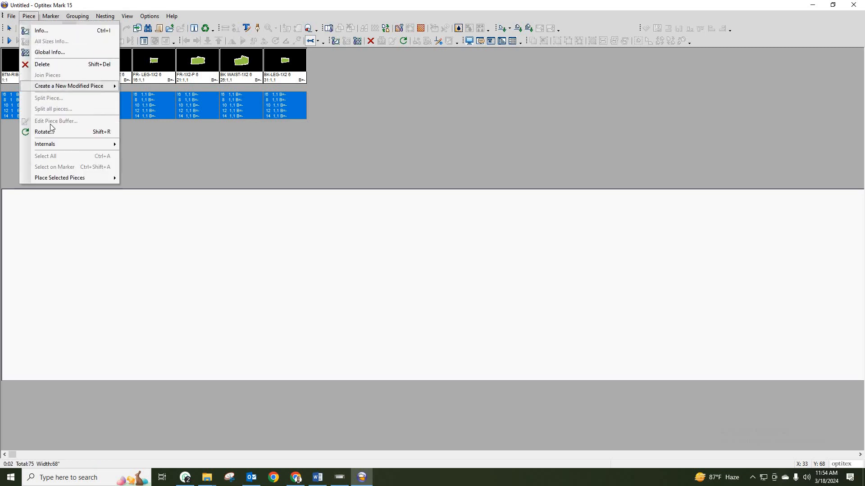
left_click(53, 53)
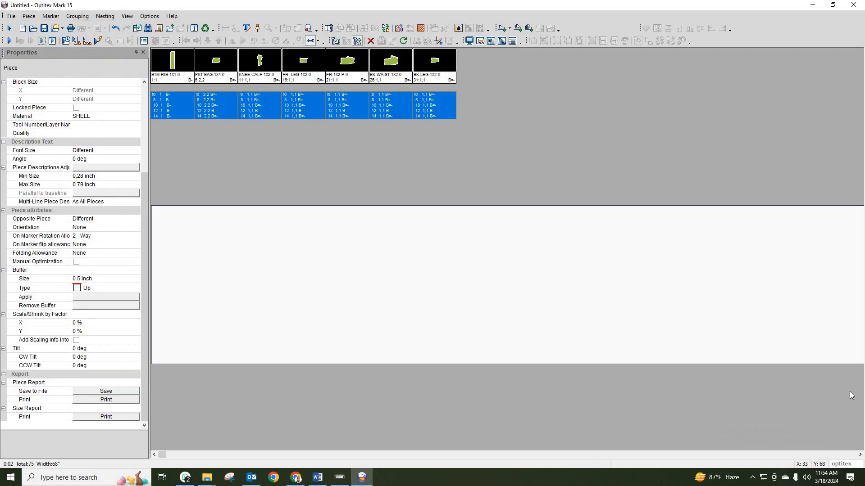
left_click(113, 307)
- Review the X and Y Scale/Shrink by Factor settings and the CW and CCW Tilt allowances of the pieces
left_click(60, 324)
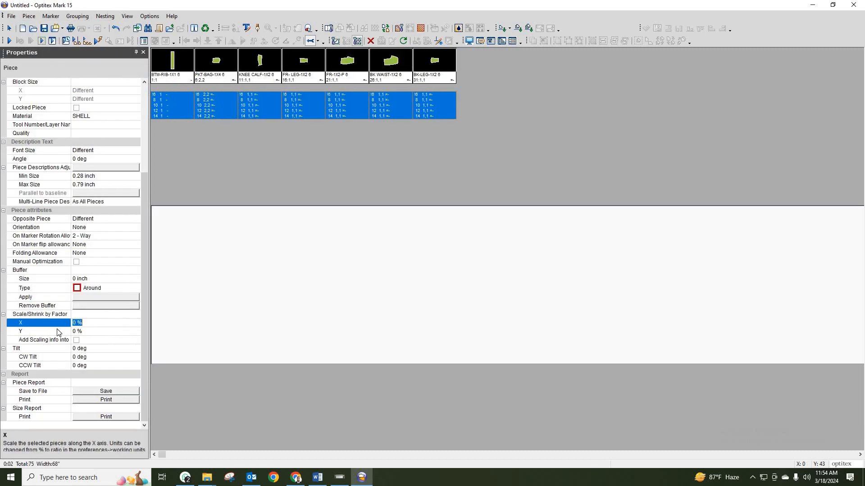
left_click(92, 332)
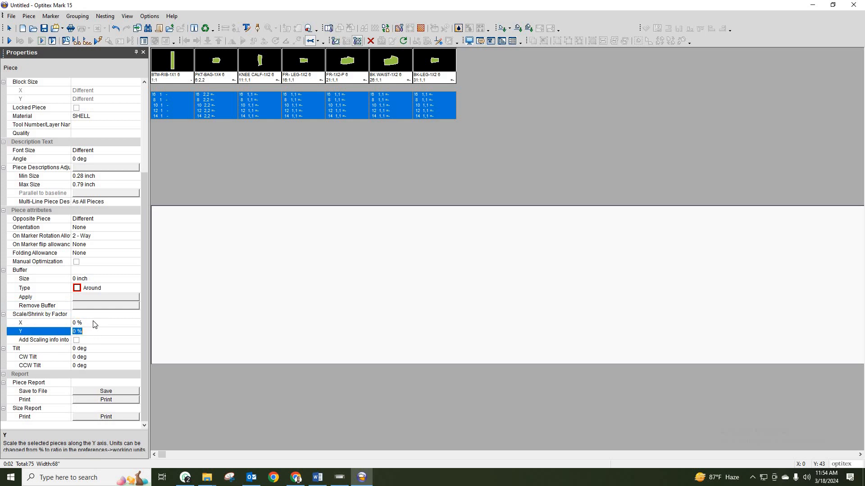
left_click(52, 358)
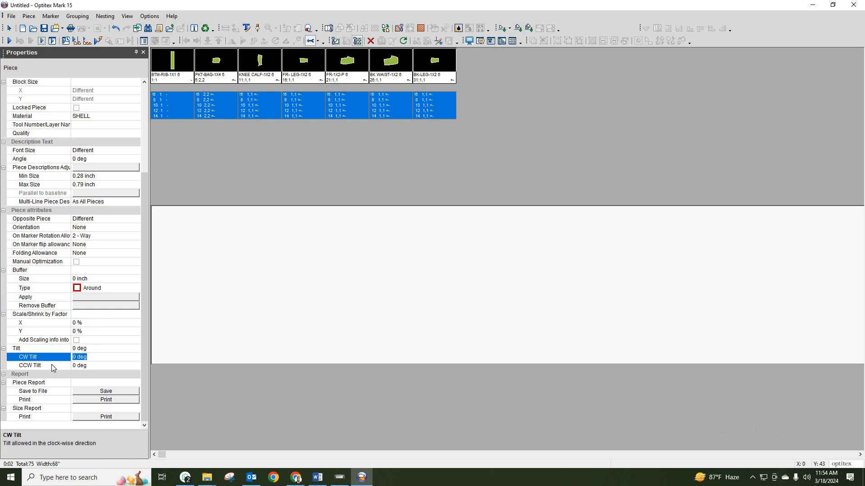
left_click(48, 367)
left_click(47, 357)
left_click(52, 367)
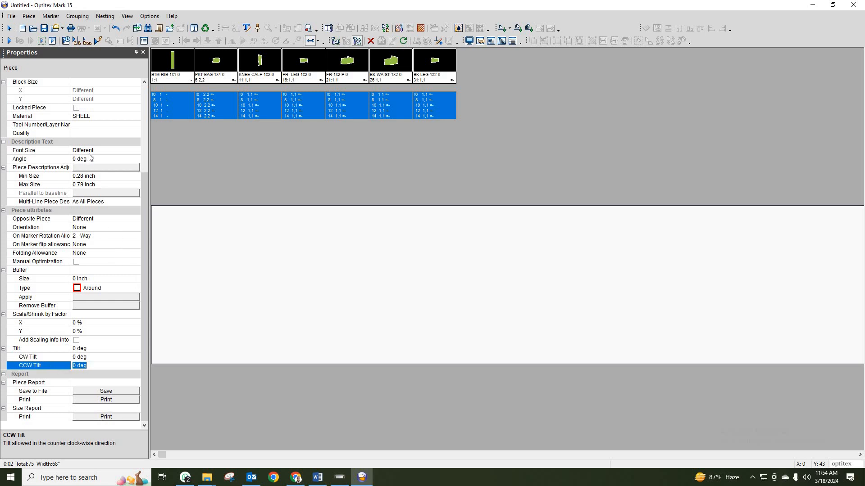
- Review the pieces' material, description text font and minimum and maximum sizes, and the available On Marker Rotation Allowance options
left_click(99, 116)
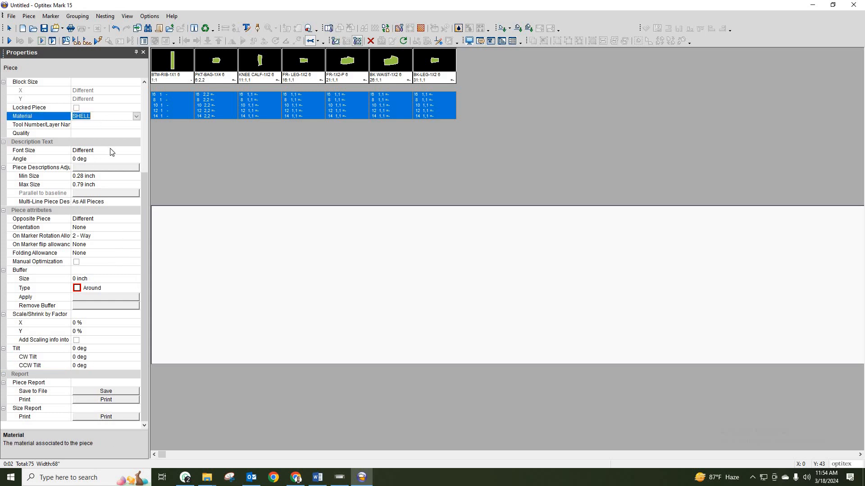
left_click(110, 150)
left_click(113, 176)
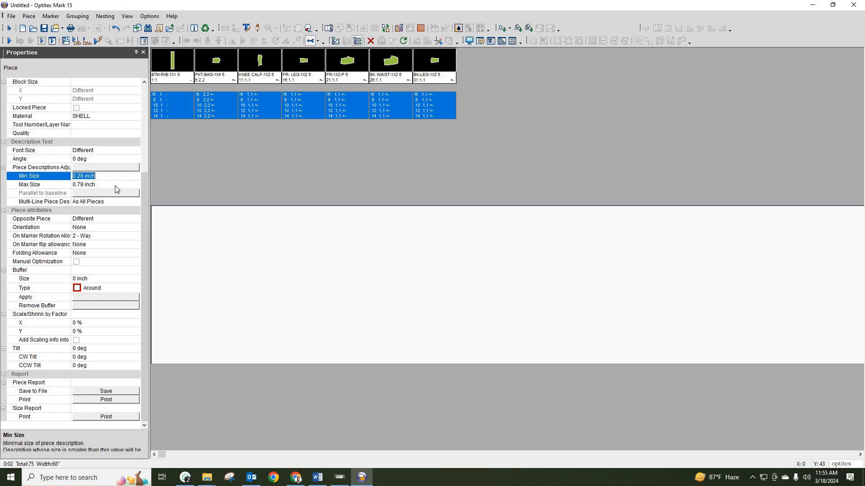
left_click(118, 185)
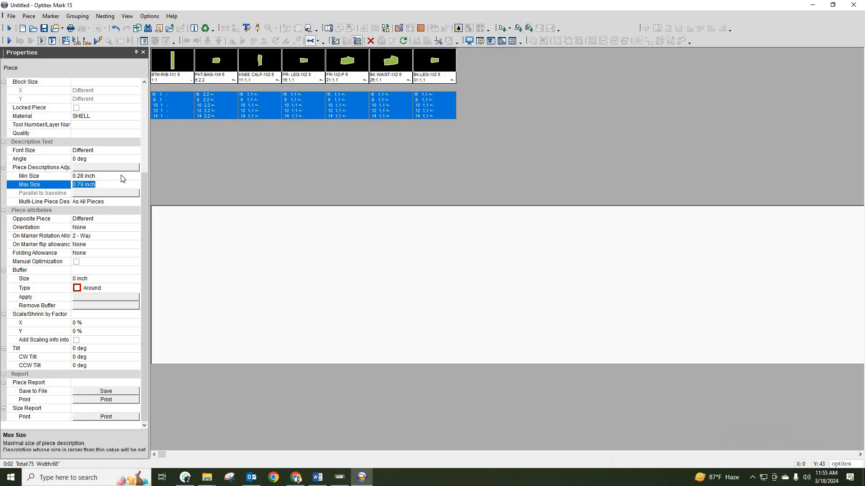
left_click(117, 238)
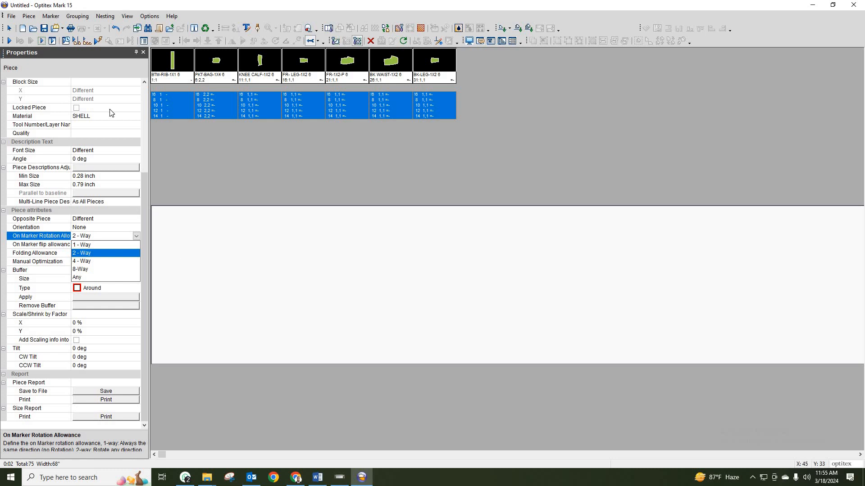
left_click(283, 308)
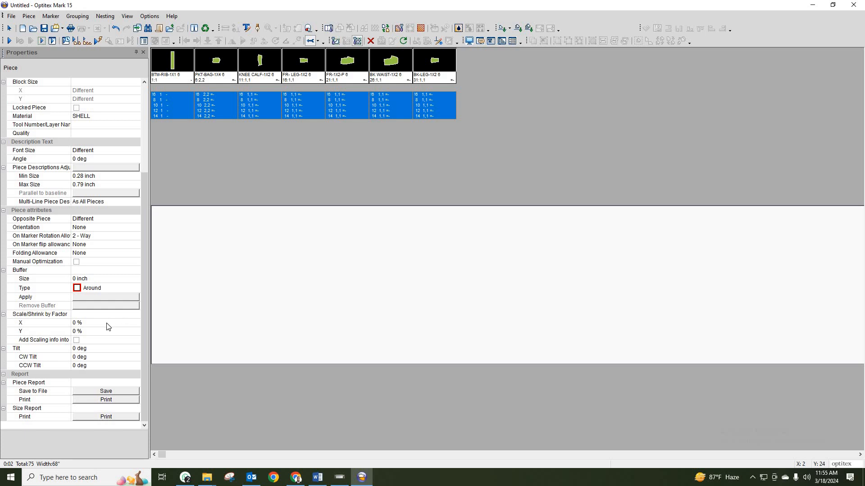